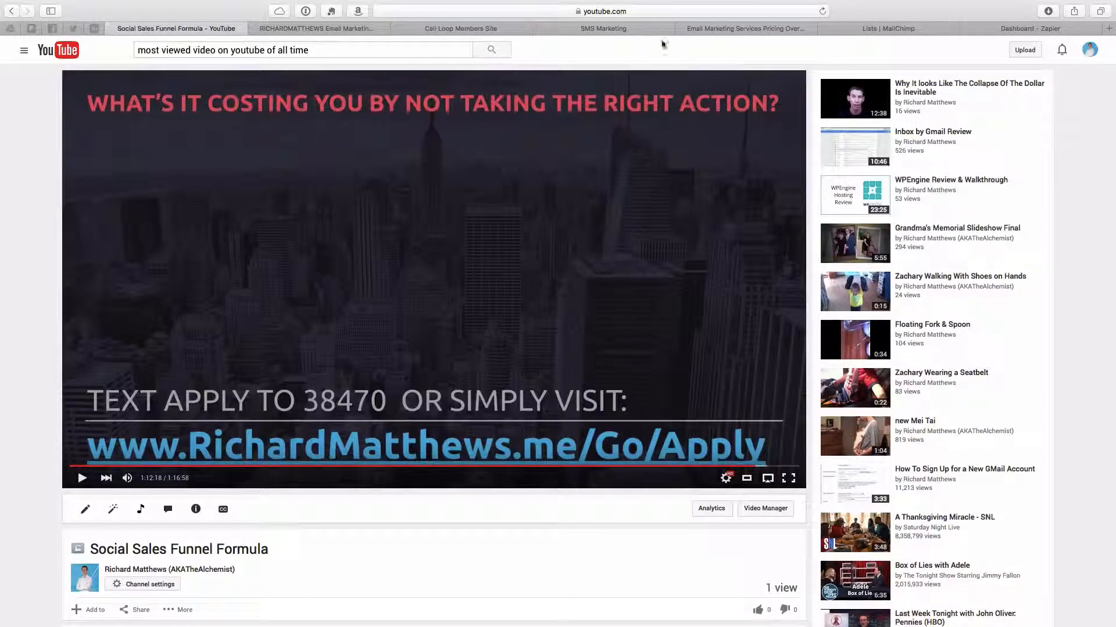
# Switch to the ActiveCampaign SMS Marketing tab and read through its SMS and text messaging marketing page
pyautogui.click(613, 30)
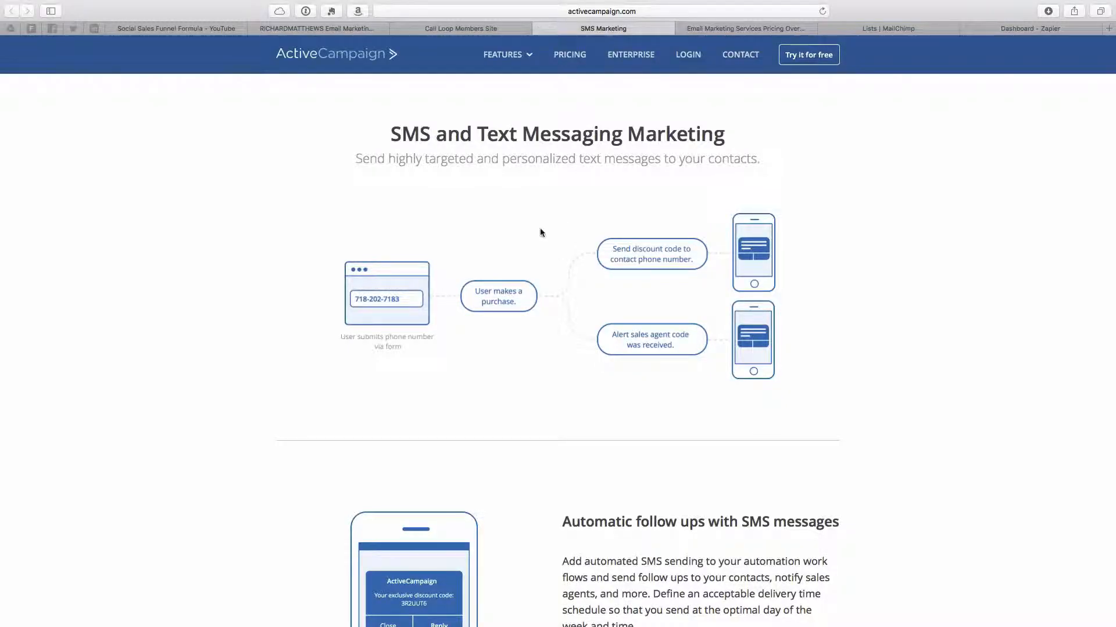
pyautogui.moveTo(390, 134); pyautogui.dragTo(737, 145)
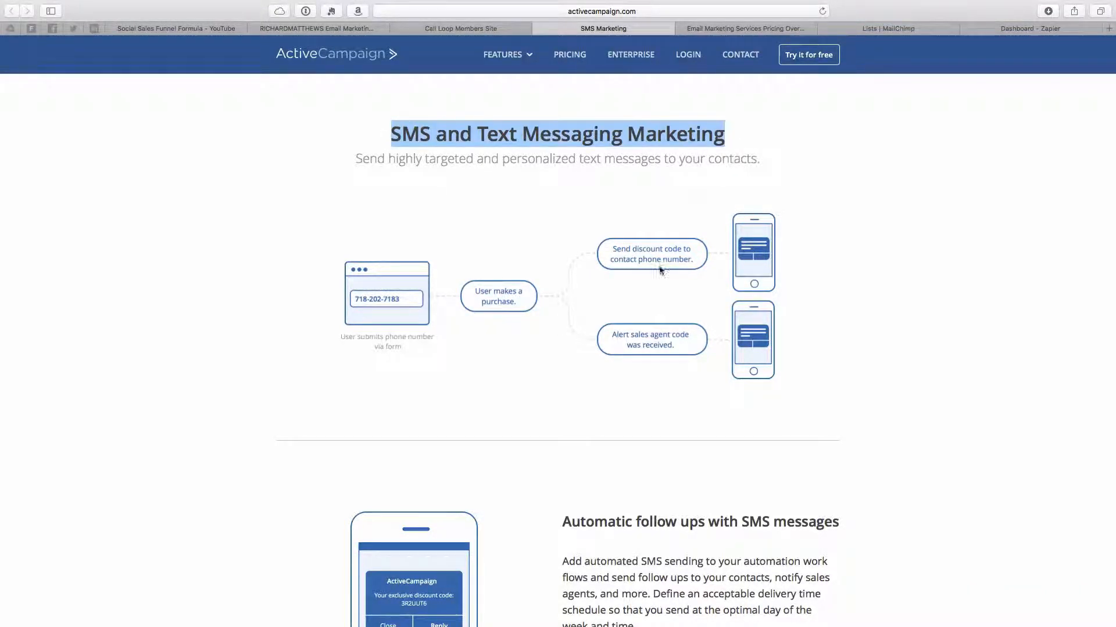
pyautogui.scroll(-1, 643, 292)
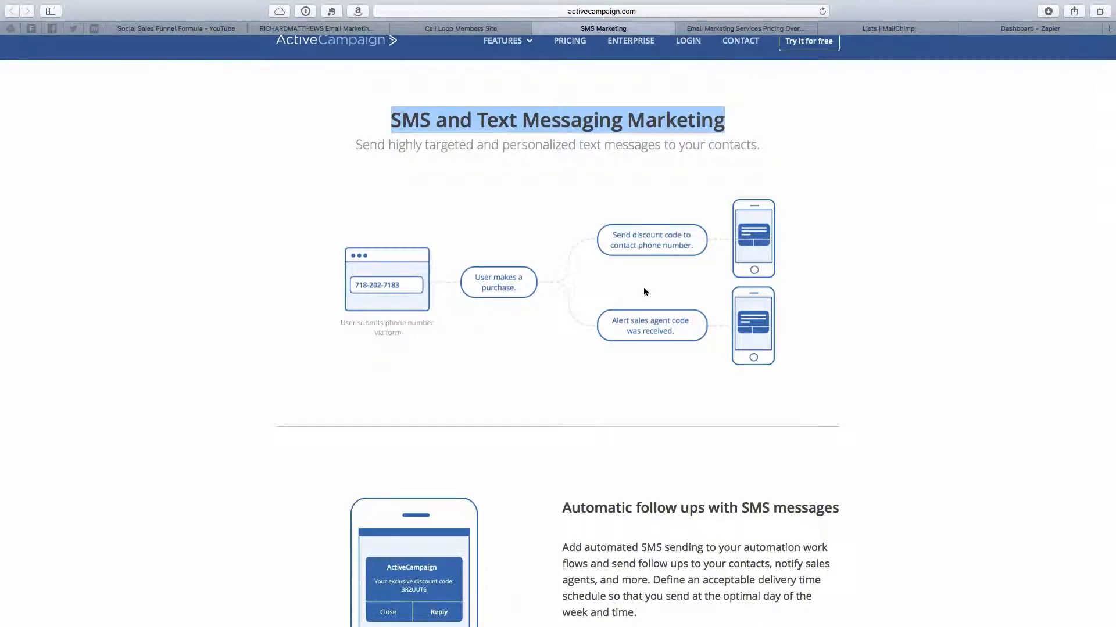
pyautogui.scroll(-3, 643, 291)
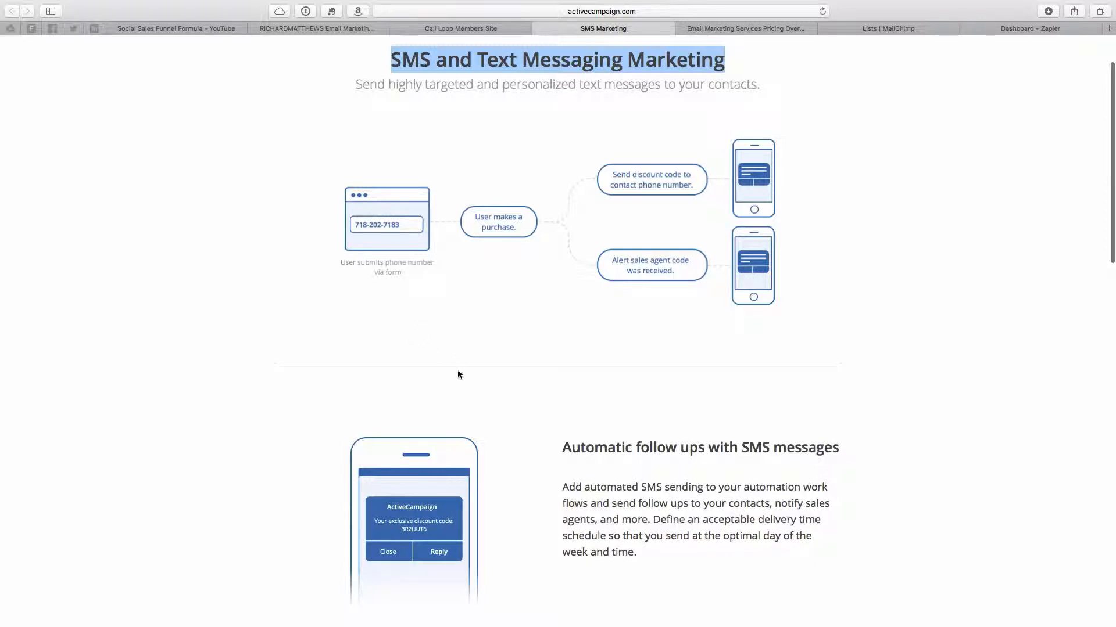
pyautogui.scroll(-5, 458, 374)
pyautogui.scroll(7, 458, 375)
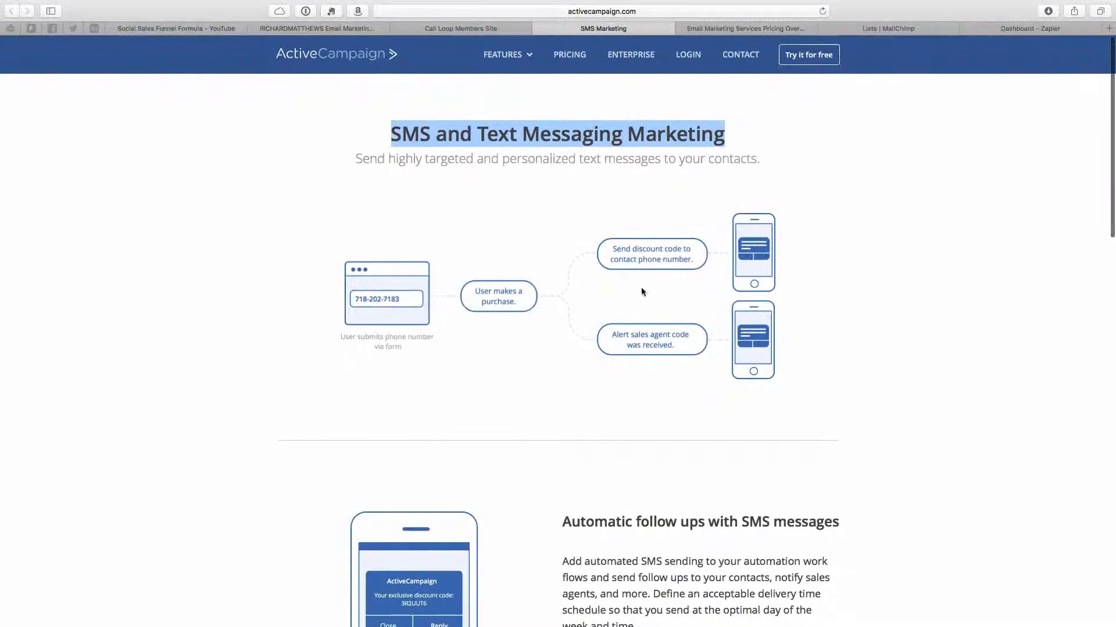
# Review ActiveCampaign's pricing plans, moving the contacts slider to 1,000 to compare which plans include SMS Marketing
pyautogui.click(732, 30)
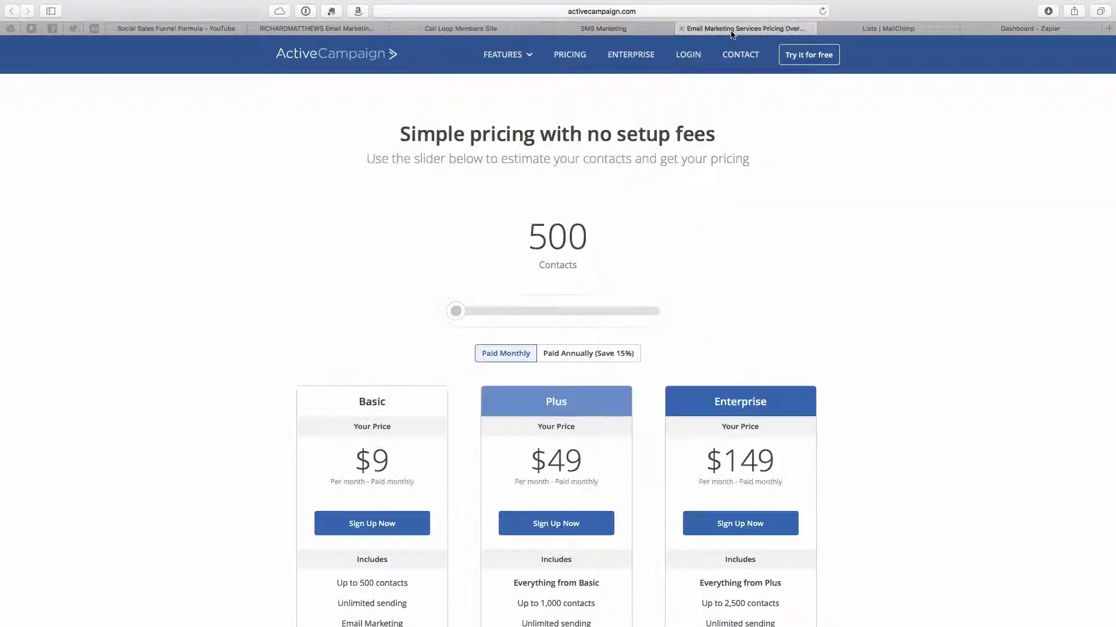
pyautogui.scroll(-5, 651, 290)
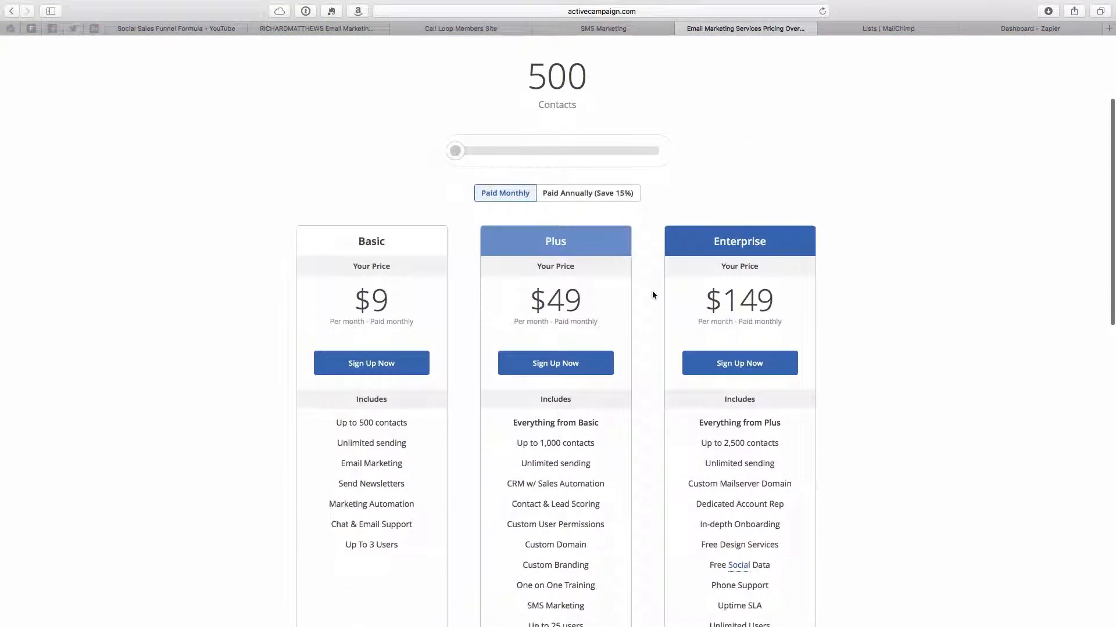
pyautogui.scroll(-2, 482, 258)
pyautogui.scroll(-3, 483, 265)
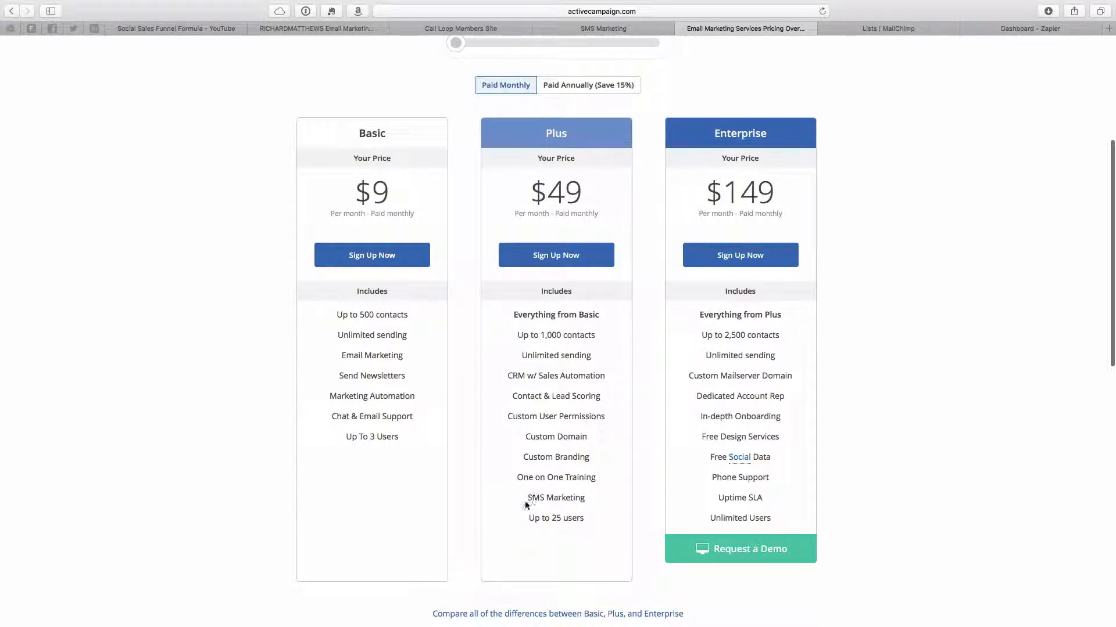
pyautogui.doubleClick(386, 193)
pyautogui.click(610, 201)
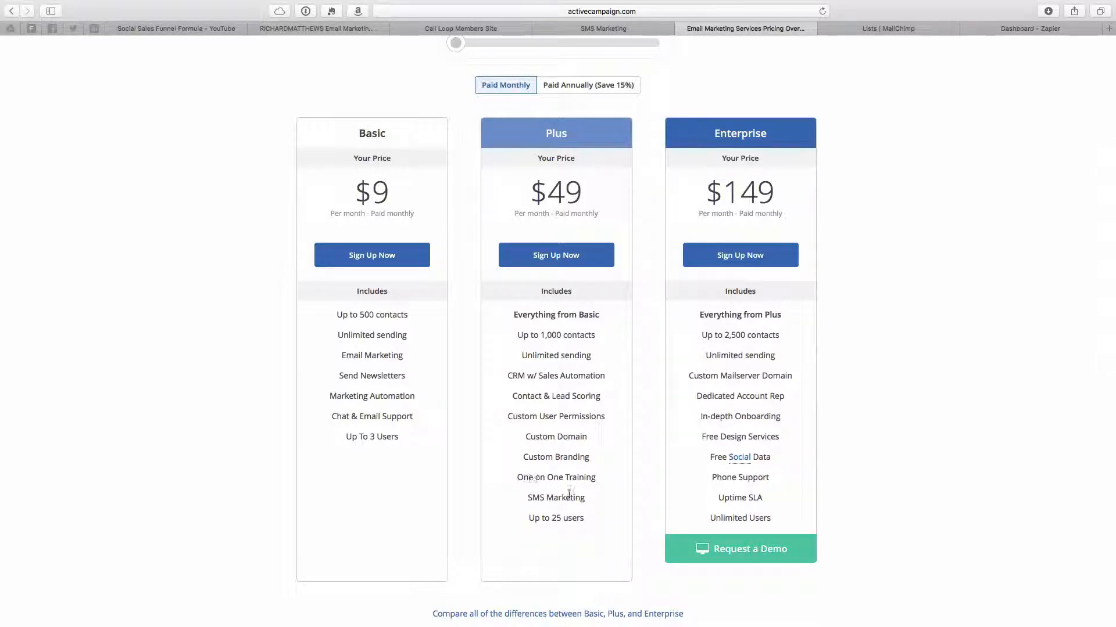
pyautogui.moveTo(588, 499); pyautogui.dragTo(524, 495)
pyautogui.scroll(1, 459, 49)
pyautogui.moveTo(458, 46); pyautogui.dragTo(479, 46)
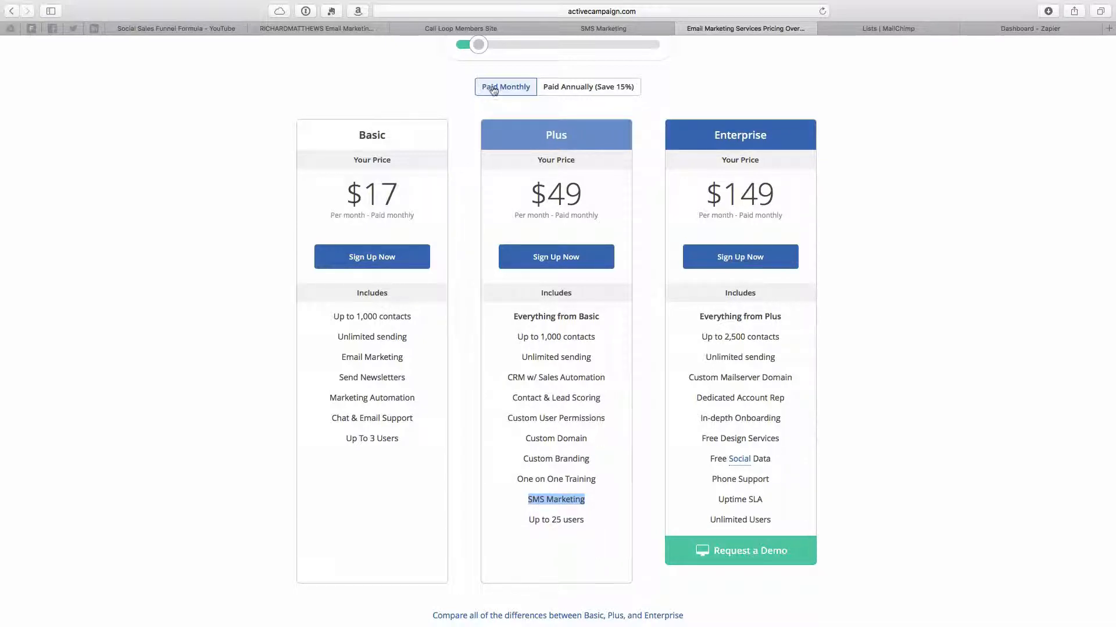
# Switch to Call Loop, open Keywords, and check which group the APPLY keyword is connected to
pyautogui.click(441, 32)
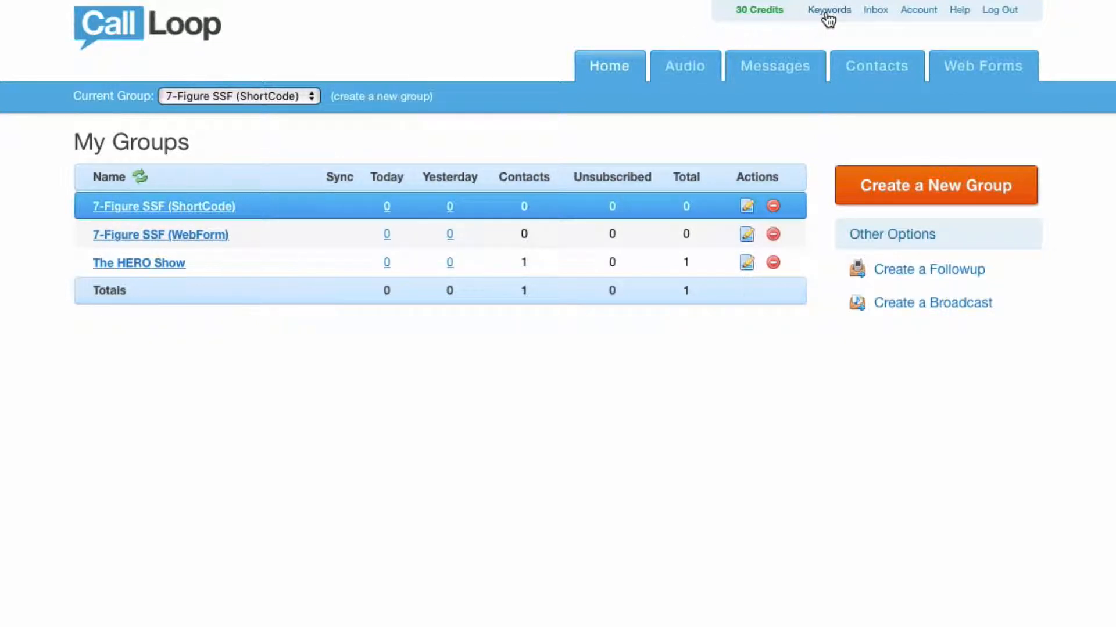
pyautogui.click(234, 207)
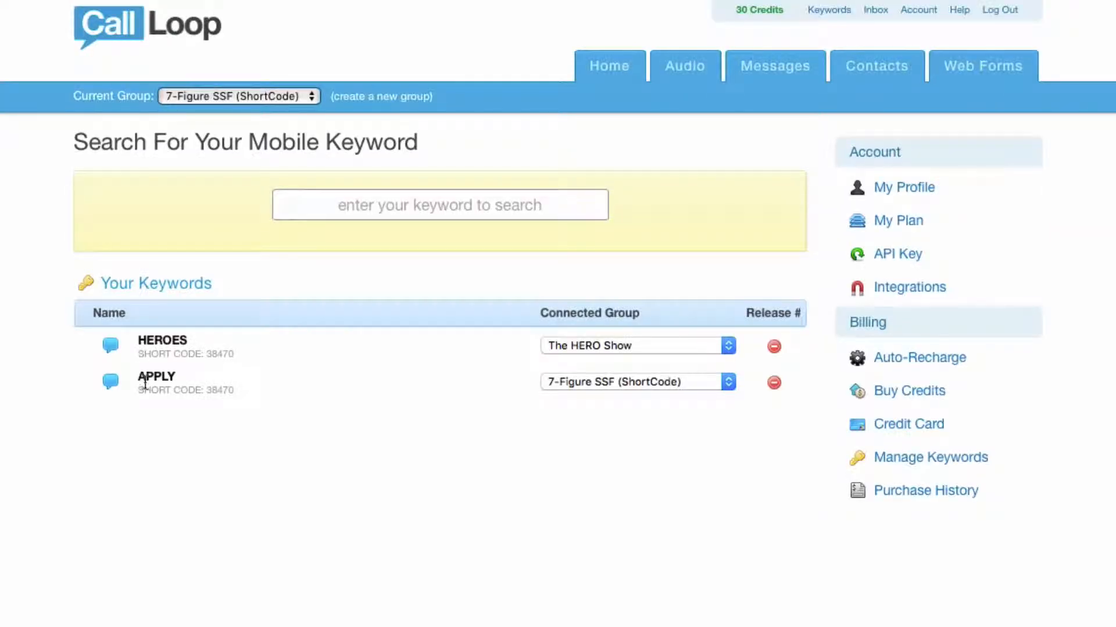
pyautogui.moveTo(138, 377); pyautogui.dragTo(231, 377)
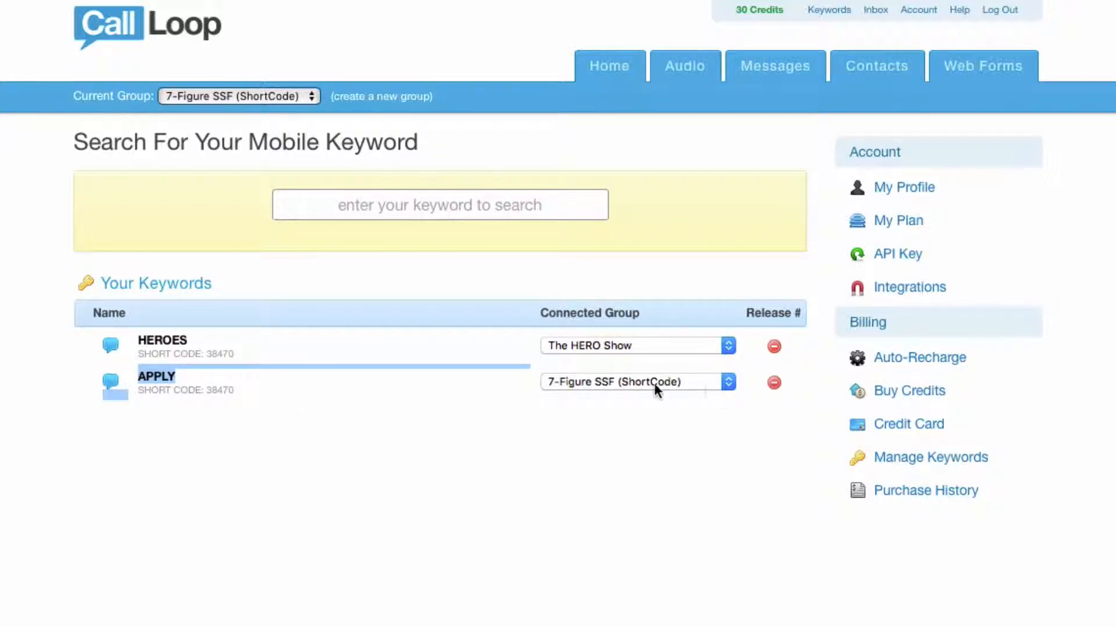
pyautogui.moveTo(374, 382); pyautogui.dragTo(307, 401)
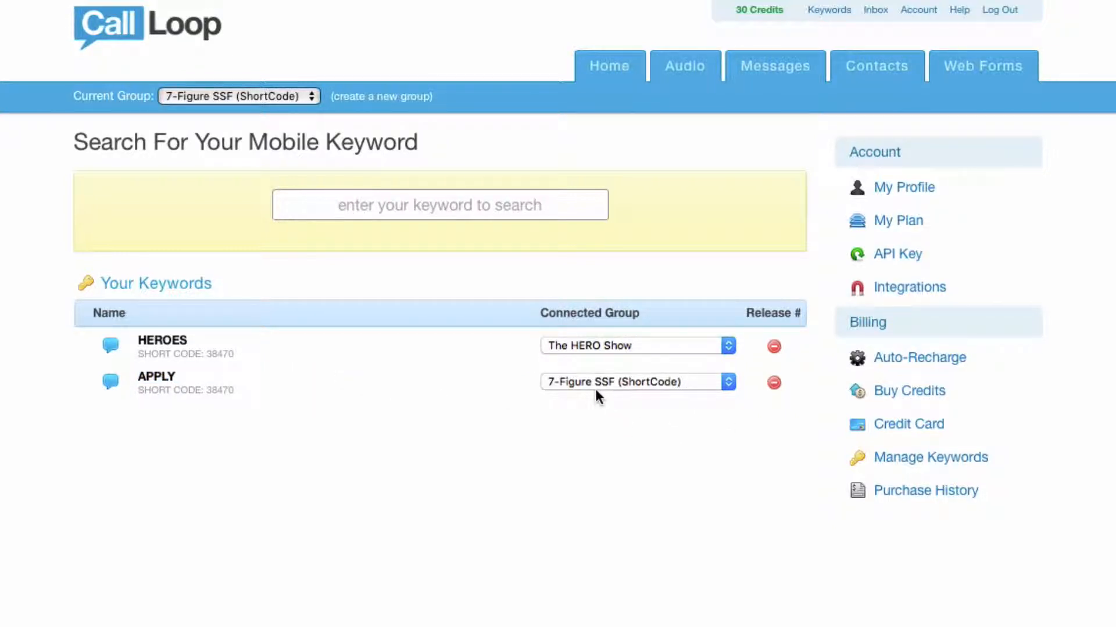
pyautogui.moveTo(137, 377); pyautogui.dragTo(172, 378)
pyautogui.click(608, 383)
pyautogui.click(203, 401)
pyautogui.click(639, 382)
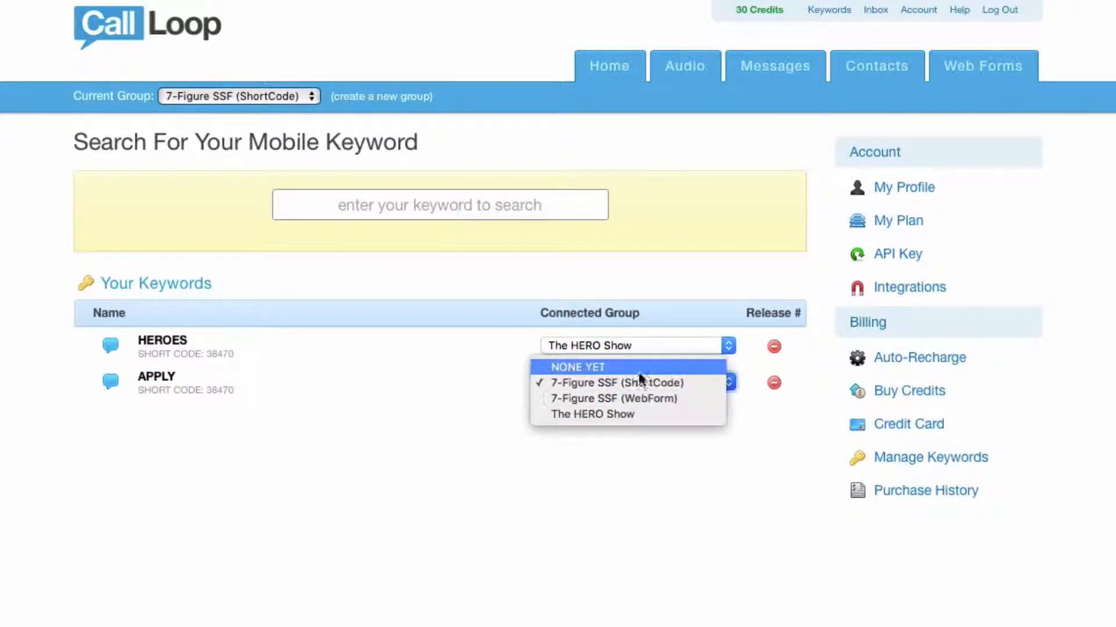
pyautogui.click(615, 383)
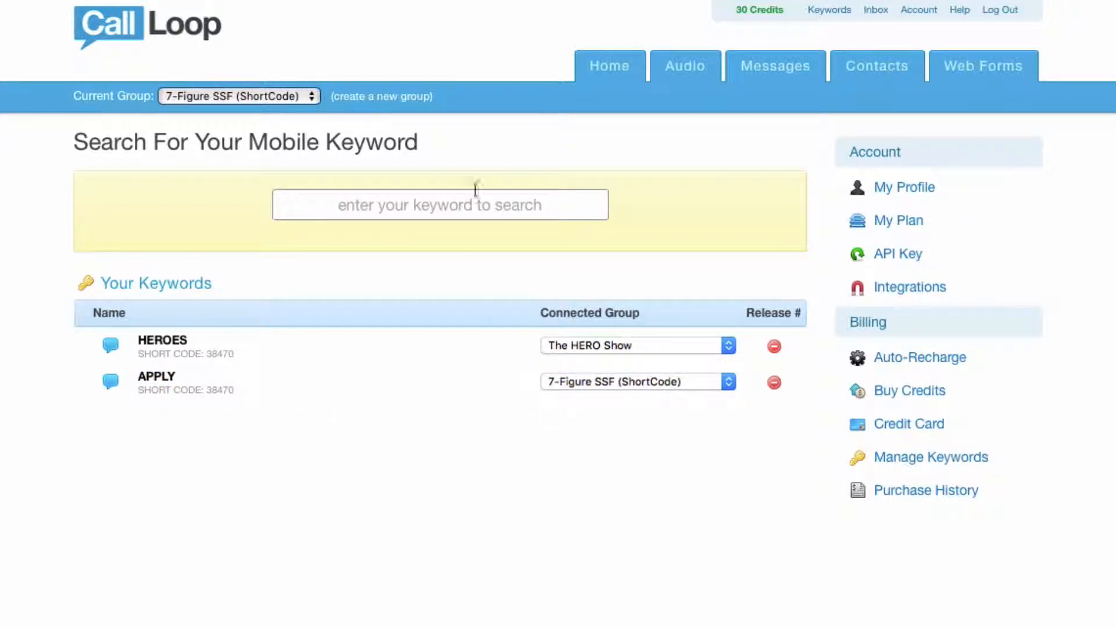
# Open the settings of the 7-Figure SSF (ShortCode) group and review its MailChimp integration, list and phone merge field
pyautogui.click(615, 73)
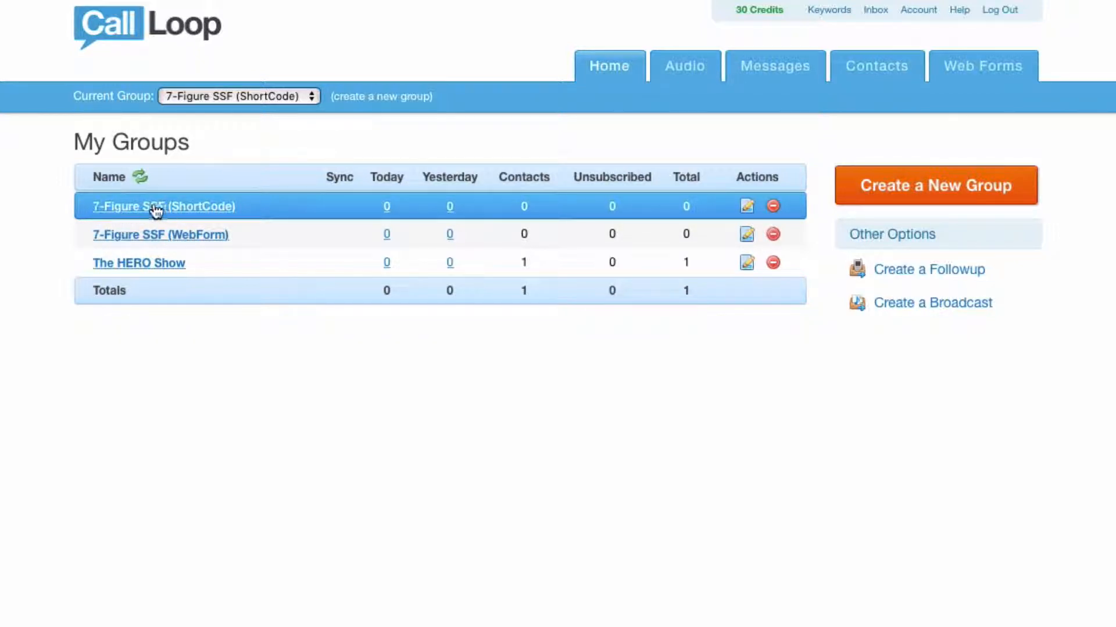
pyautogui.click(747, 208)
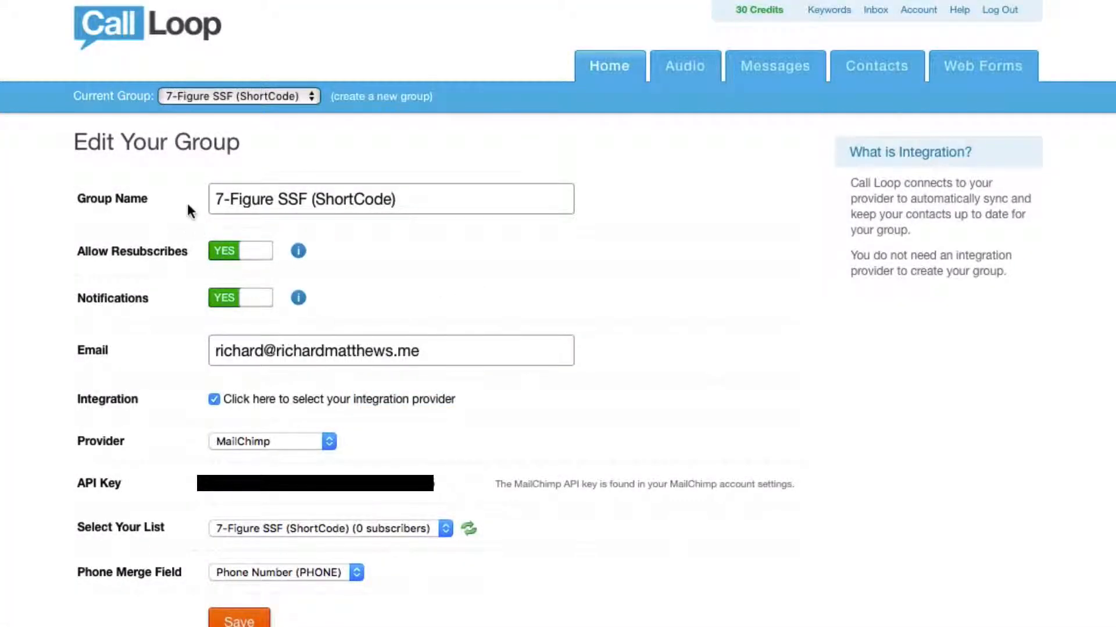
pyautogui.moveTo(225, 199); pyautogui.dragTo(398, 203)
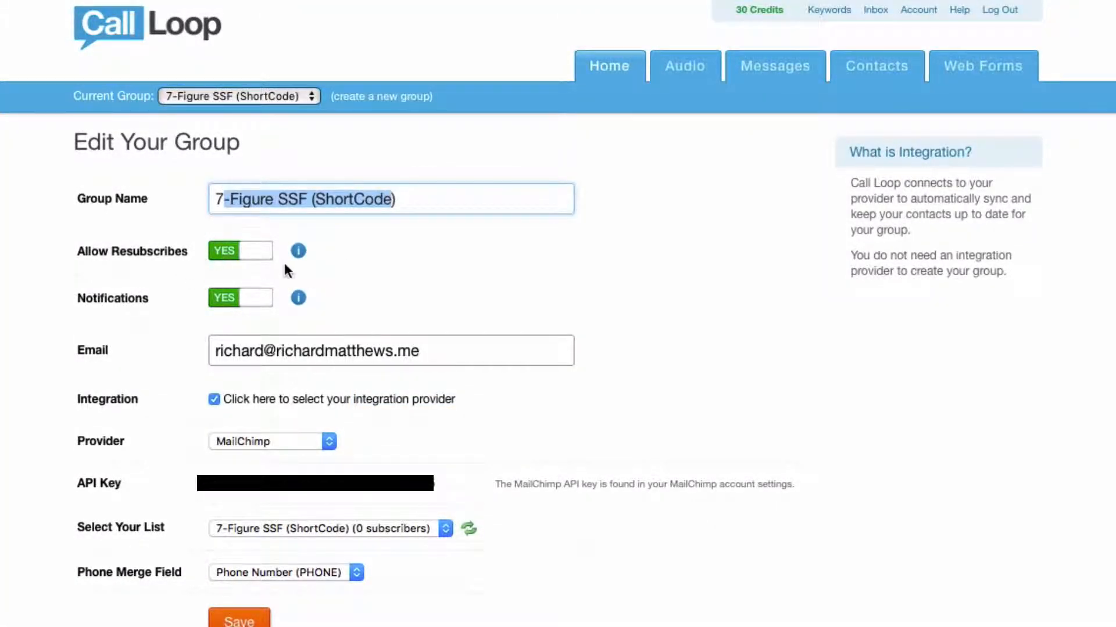
pyautogui.moveTo(215, 351); pyautogui.dragTo(430, 352)
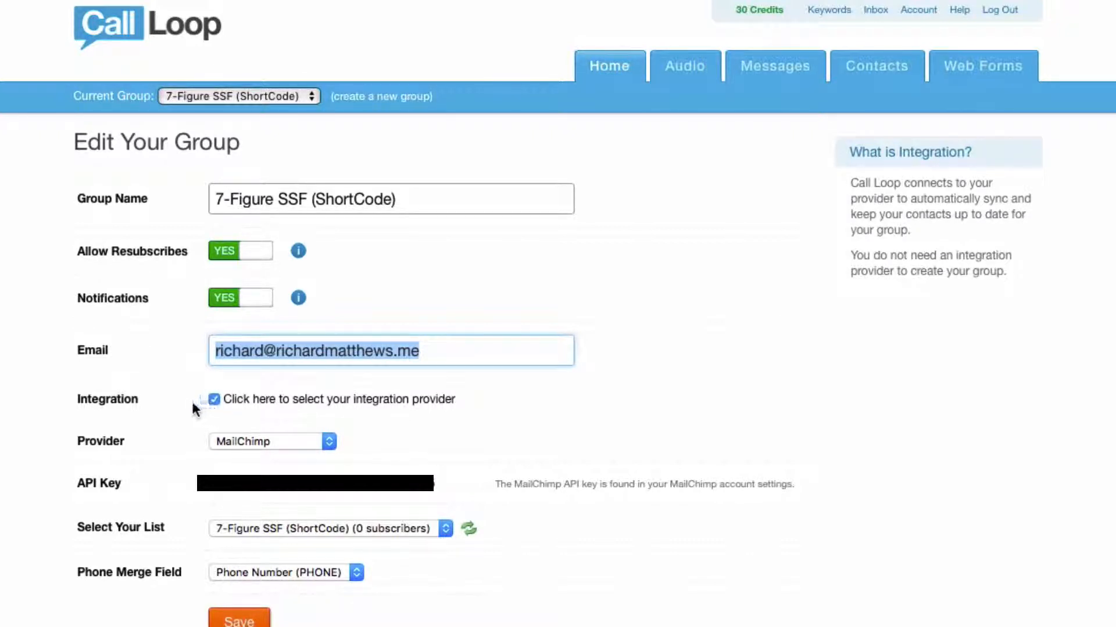
pyautogui.click(286, 436)
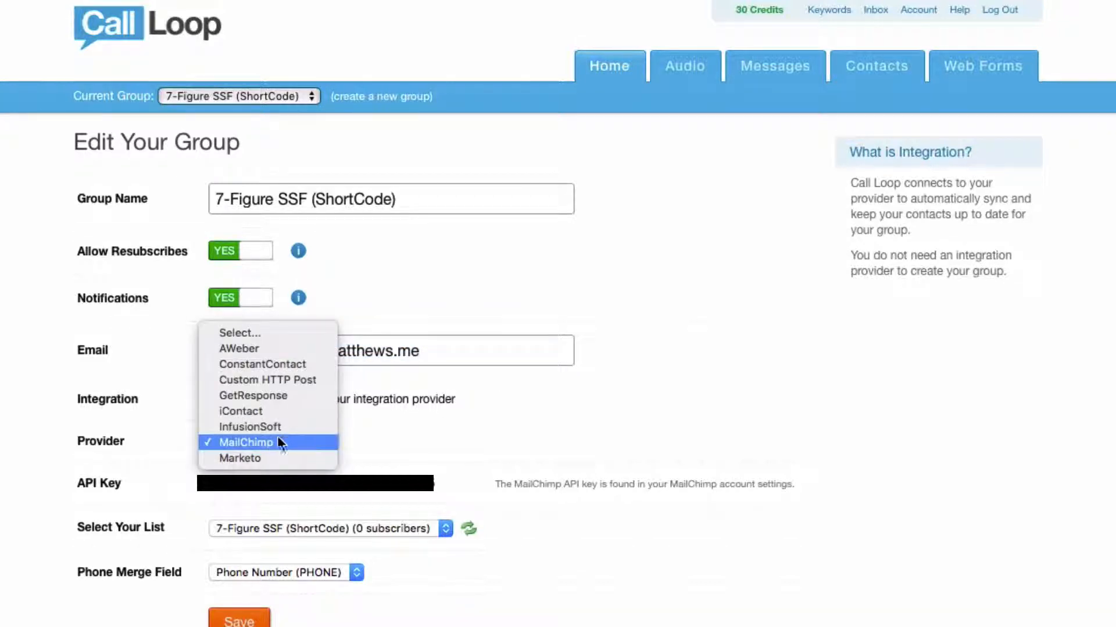
pyautogui.click(215, 440)
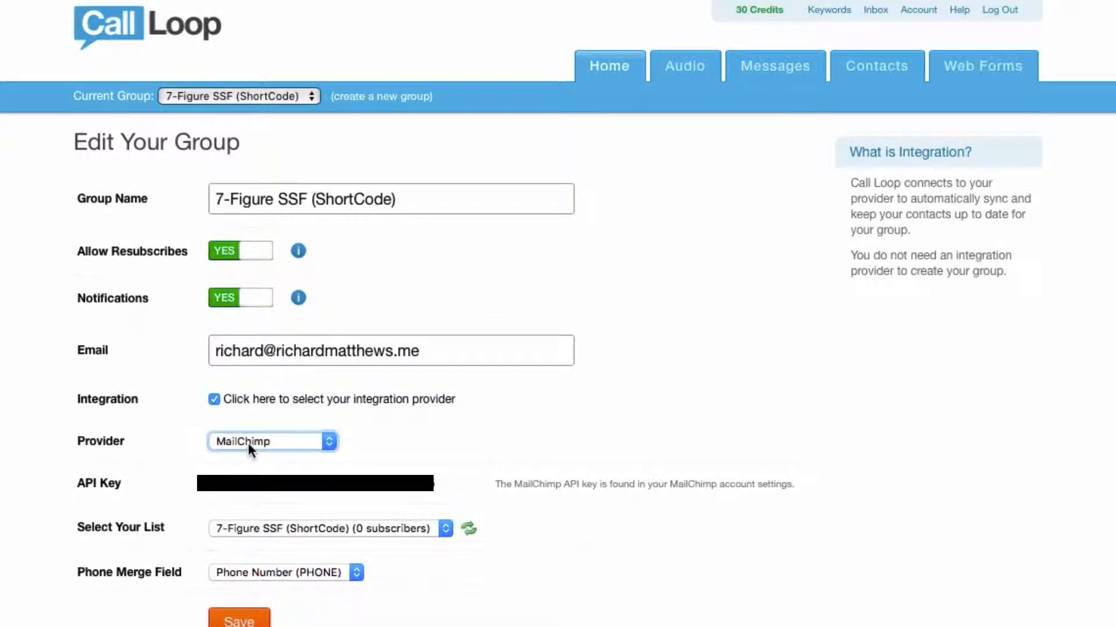
pyautogui.click(200, 491)
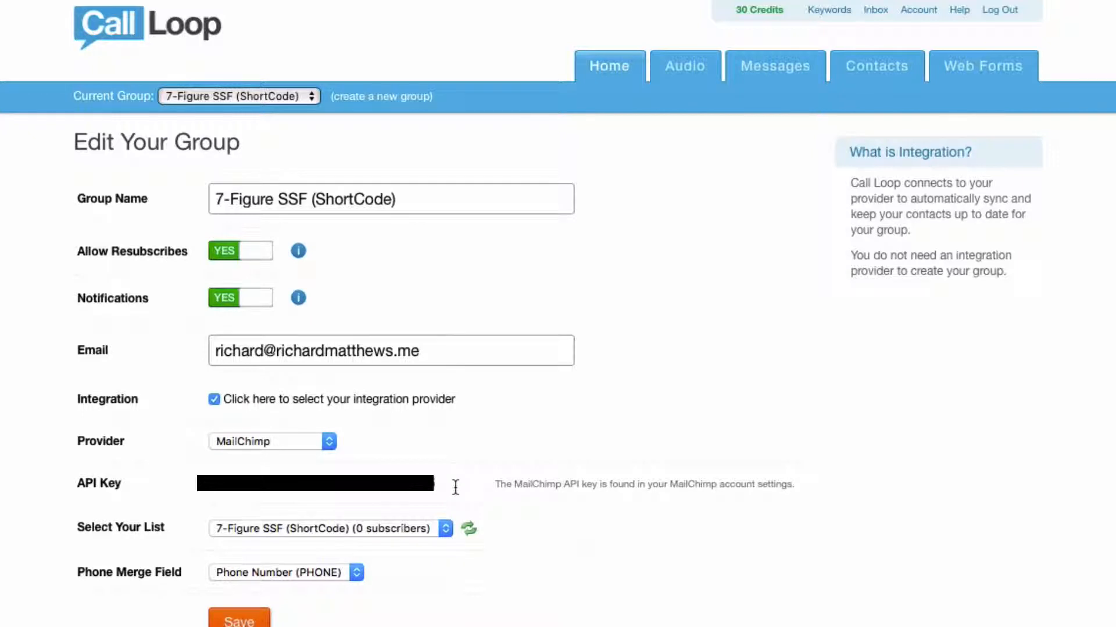
# Switch to MailChimp and open the list fields and merge tags settings of the 7-Figure SSF (ShortCode) list
pyautogui.click(872, 27)
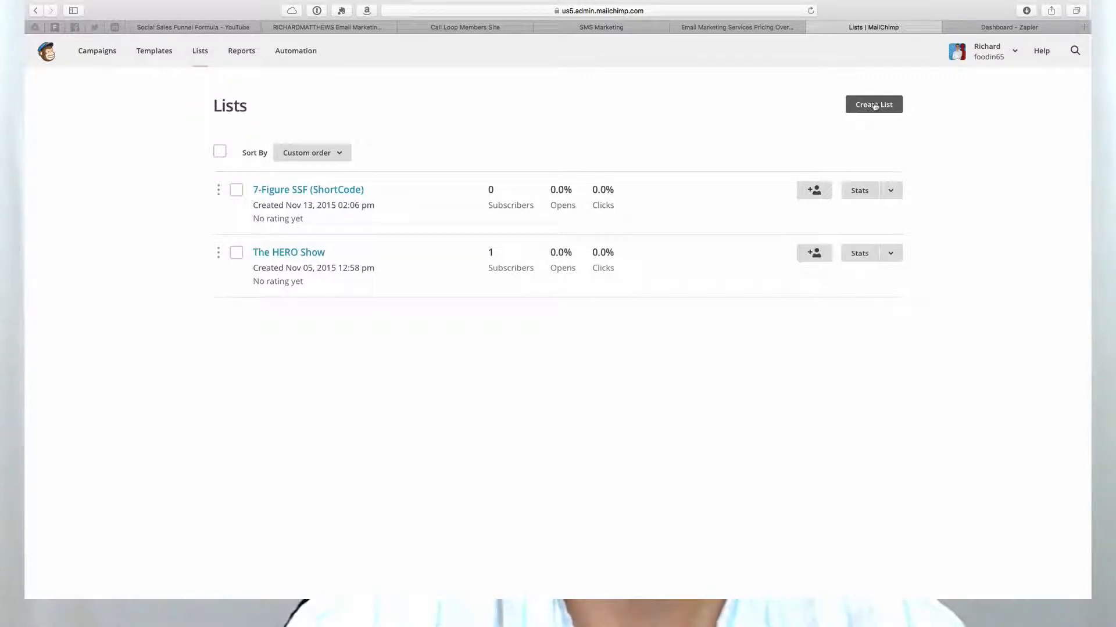
pyautogui.click(308, 192)
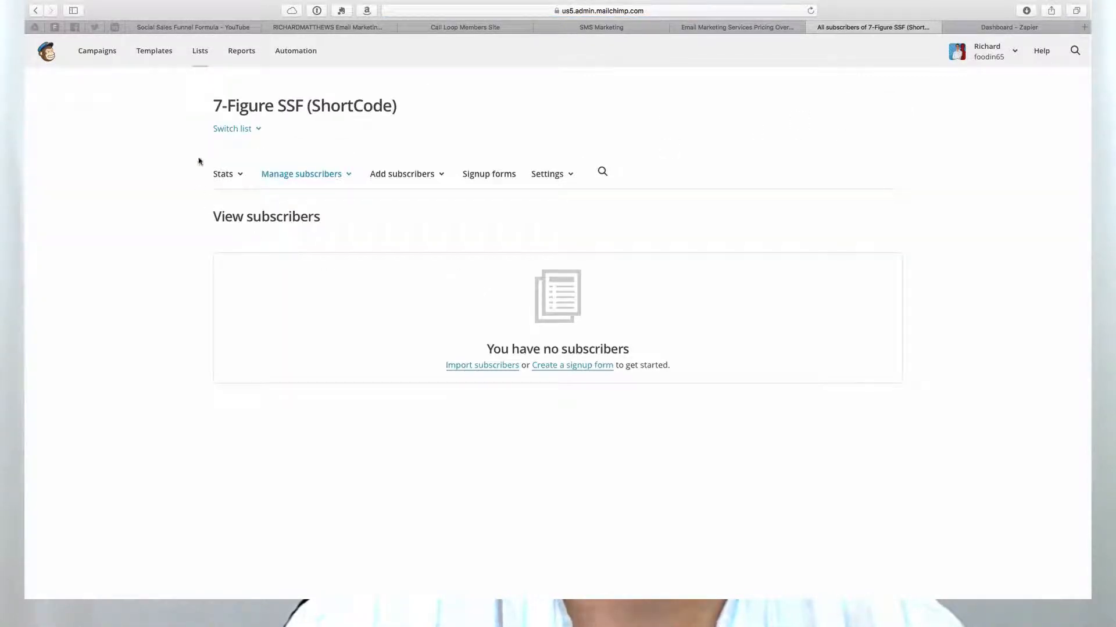
pyautogui.click(556, 180)
pyautogui.click(480, 255)
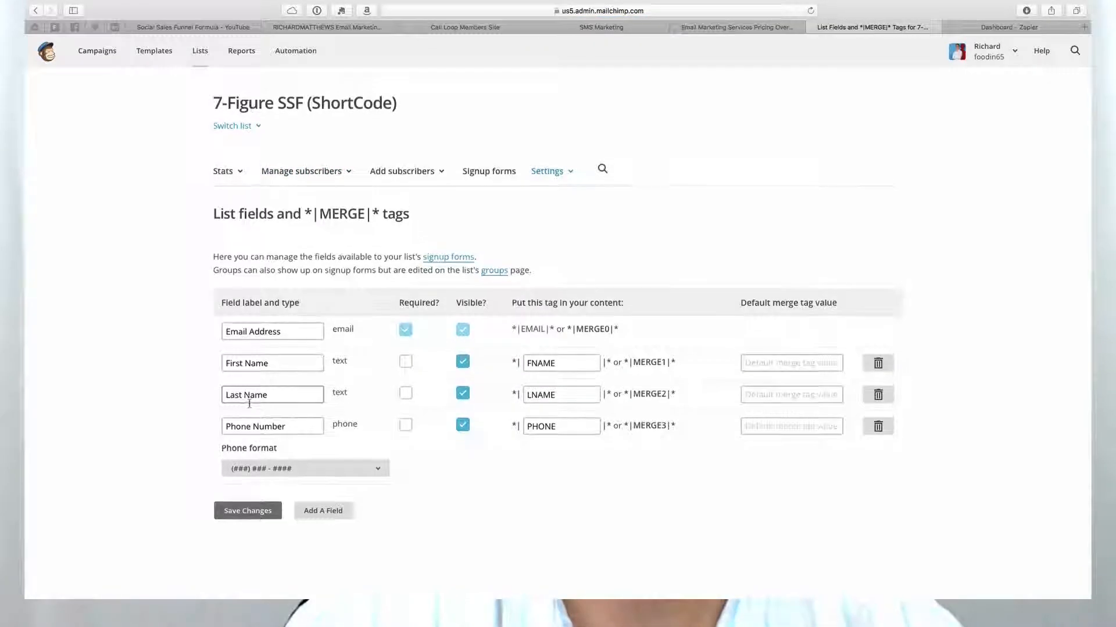
# Add a new Phone field to the list and delete it again
pyautogui.click(334, 522)
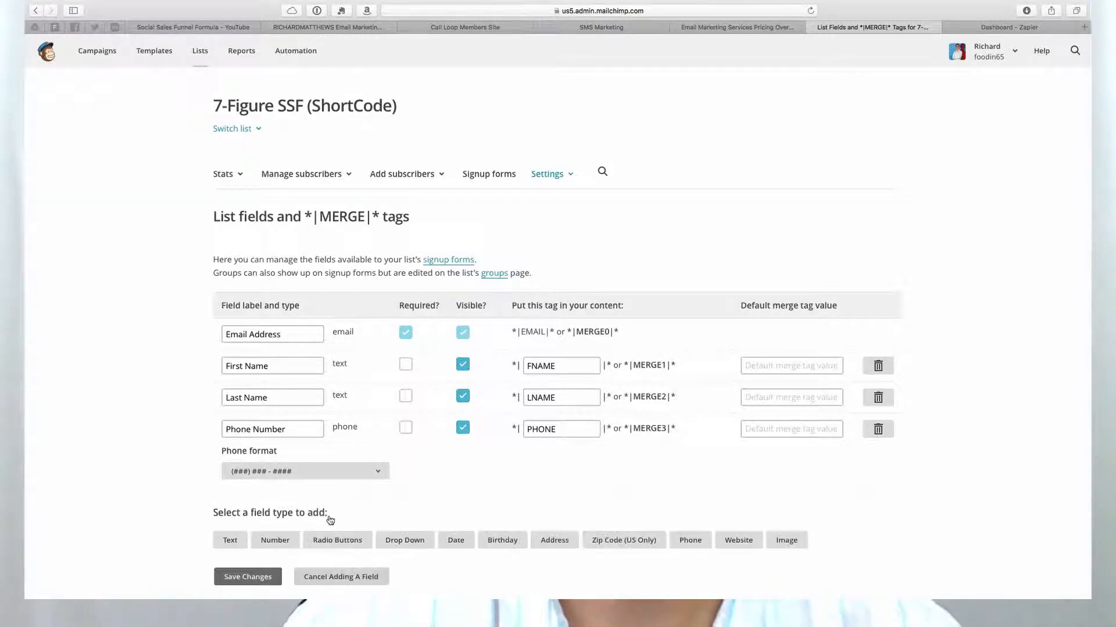
pyautogui.click(690, 543)
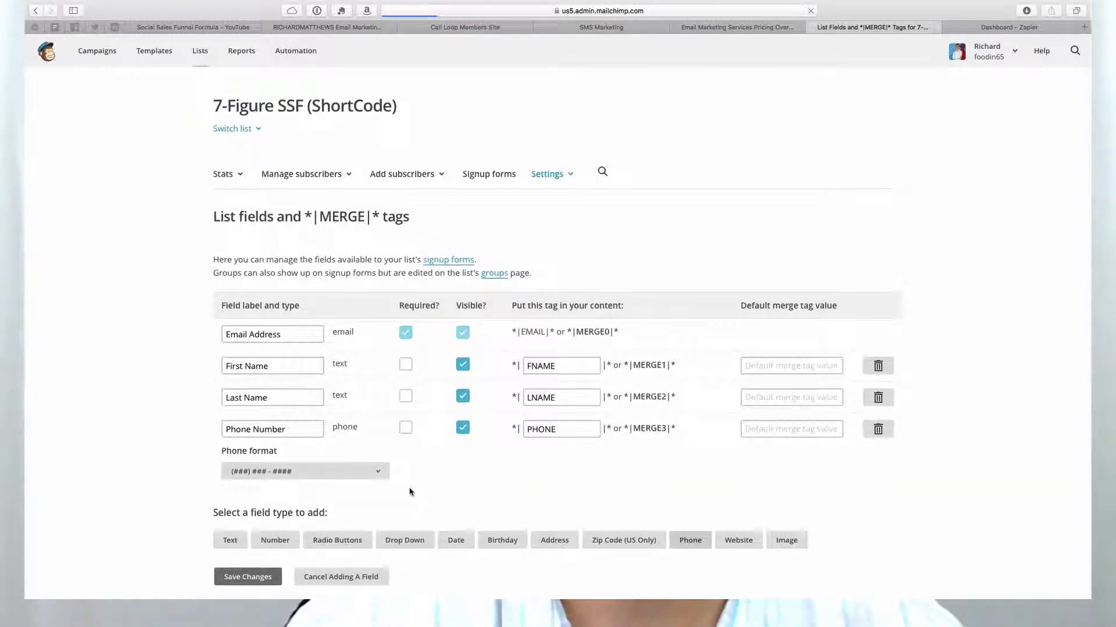
pyautogui.scroll(-2, 574, 556)
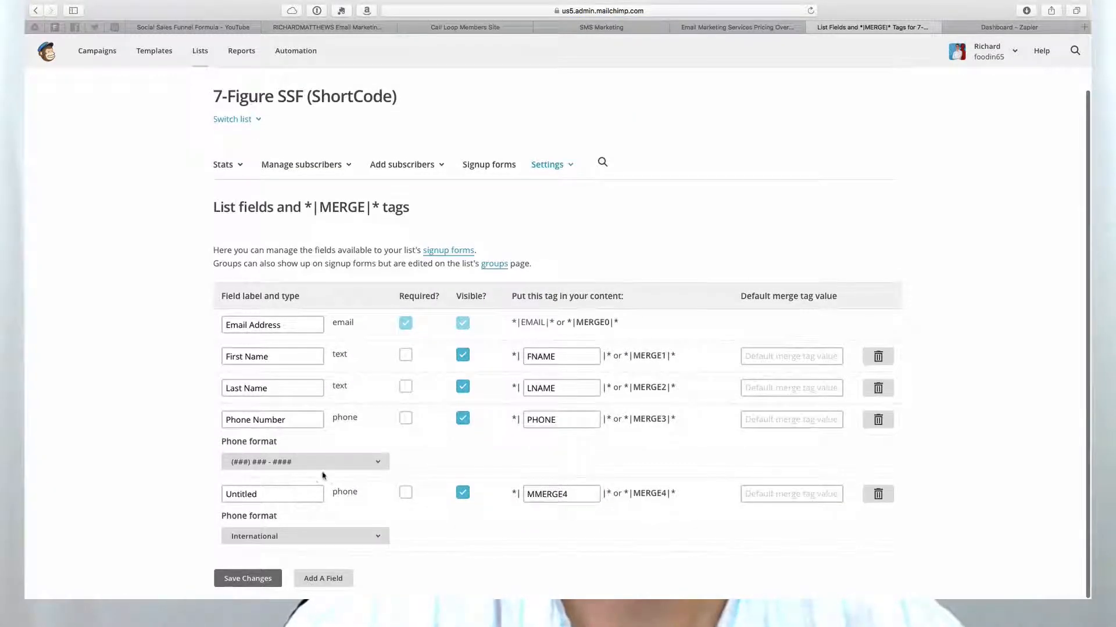
pyautogui.click(877, 491)
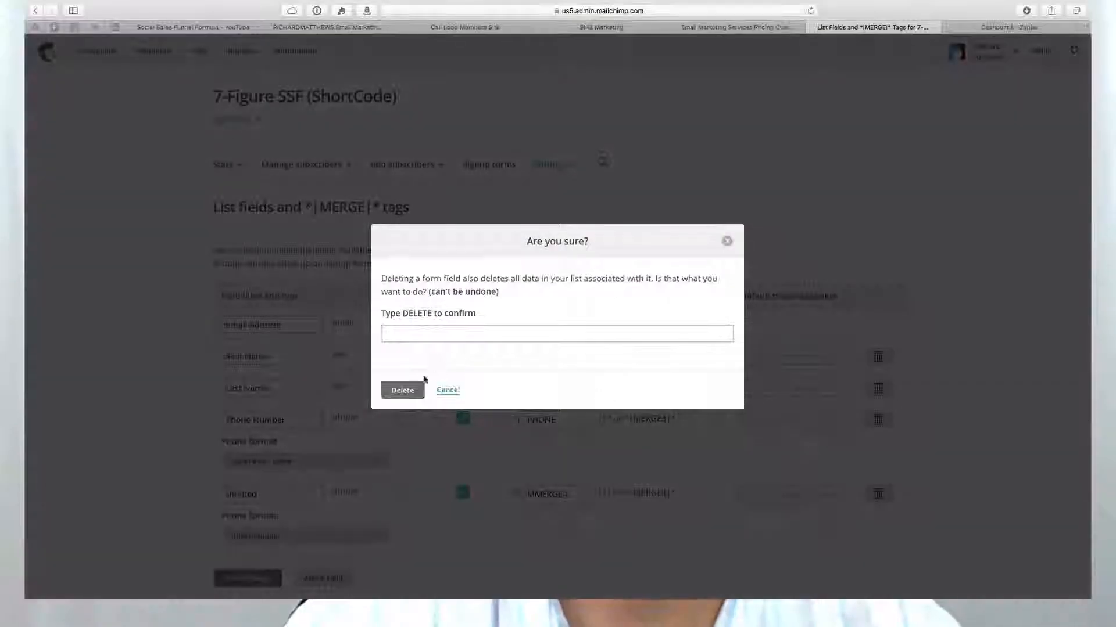
pyautogui.click(448, 390)
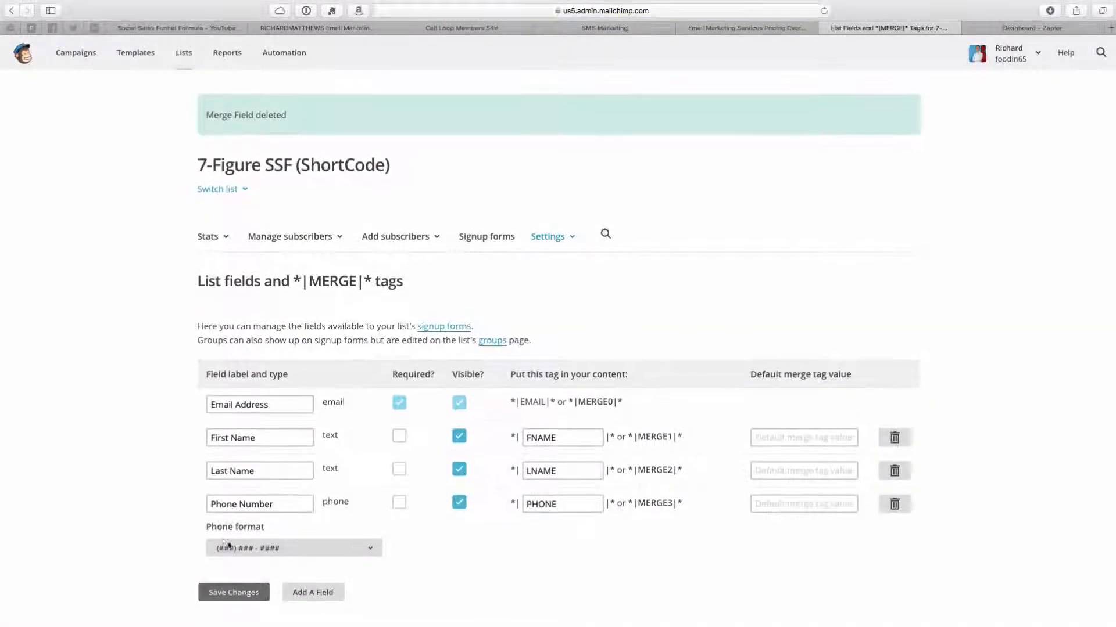
# Select the PHONE merge tag, then open the account's Integrations page from the account menu
pyautogui.click(558, 505)
pyautogui.moveTo(564, 505); pyautogui.dragTo(517, 504)
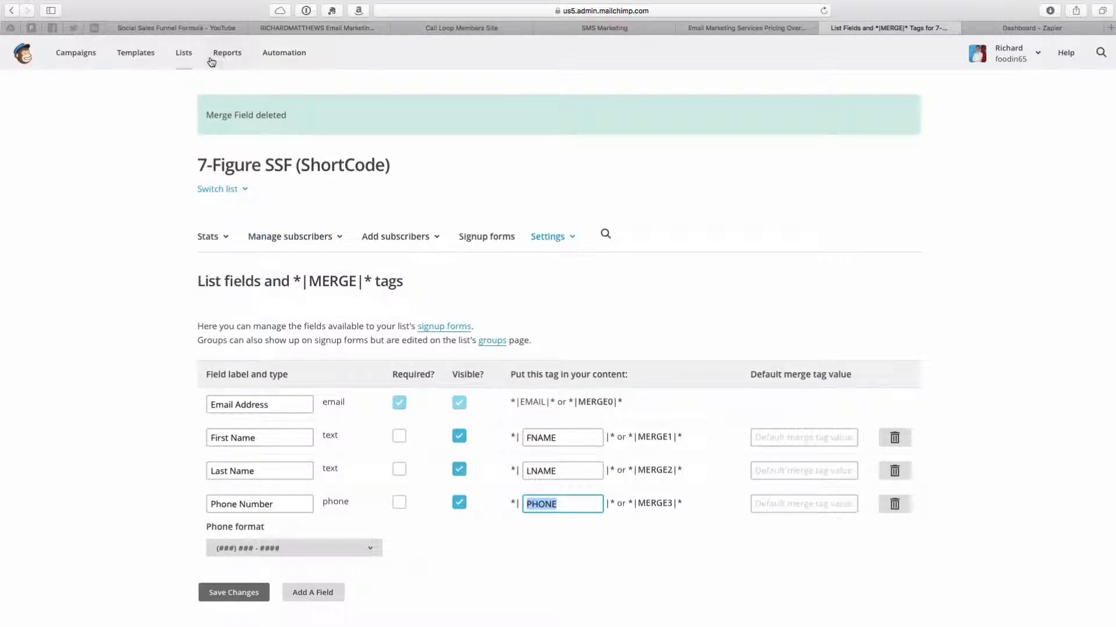
pyautogui.click(1024, 53)
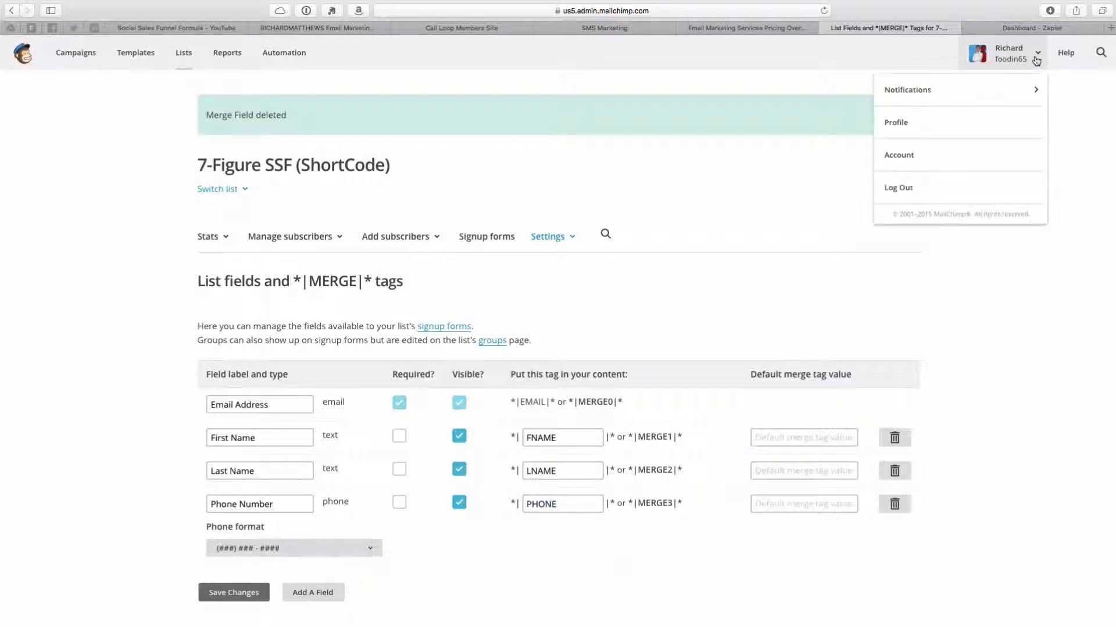
pyautogui.click(917, 152)
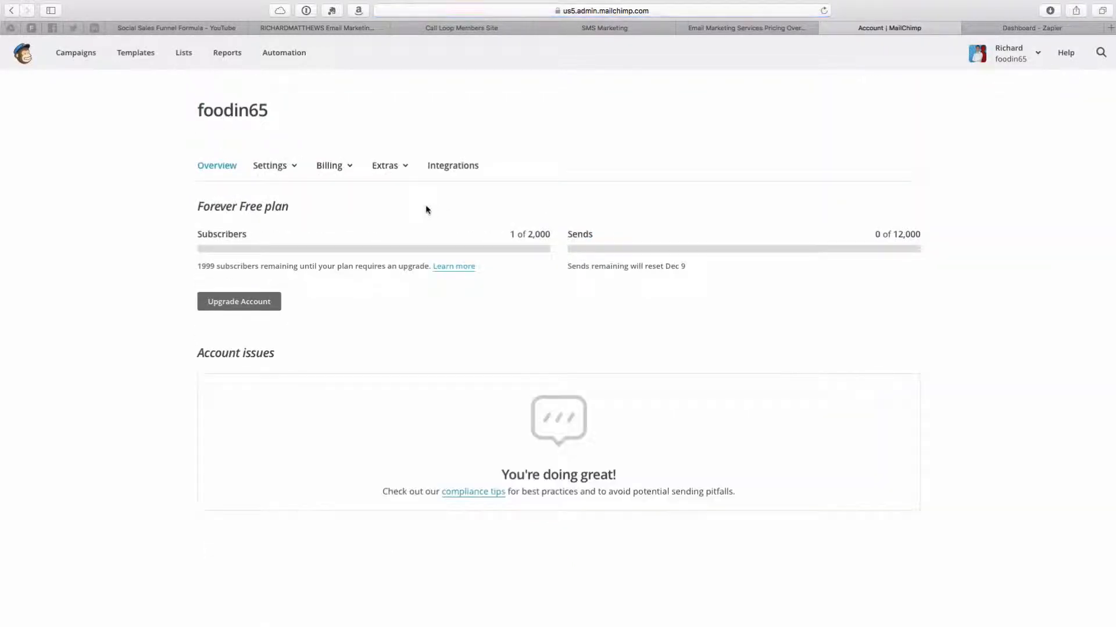
pyautogui.click(453, 171)
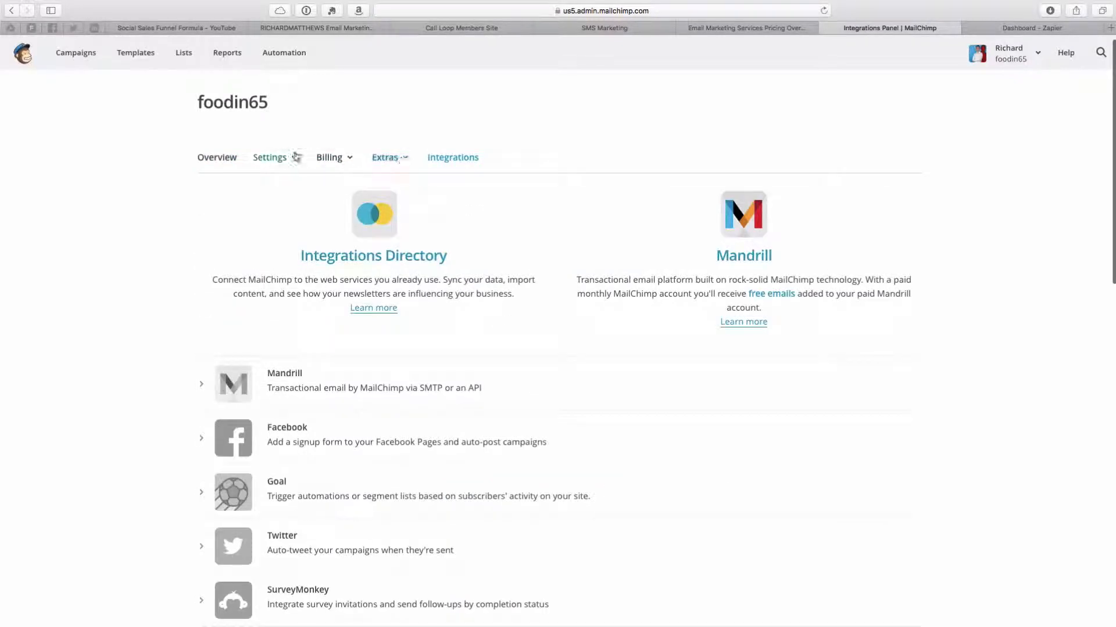
# Open the MailChimp account's API keys page and select the existing API key
pyautogui.click(408, 159)
pyautogui.click(410, 254)
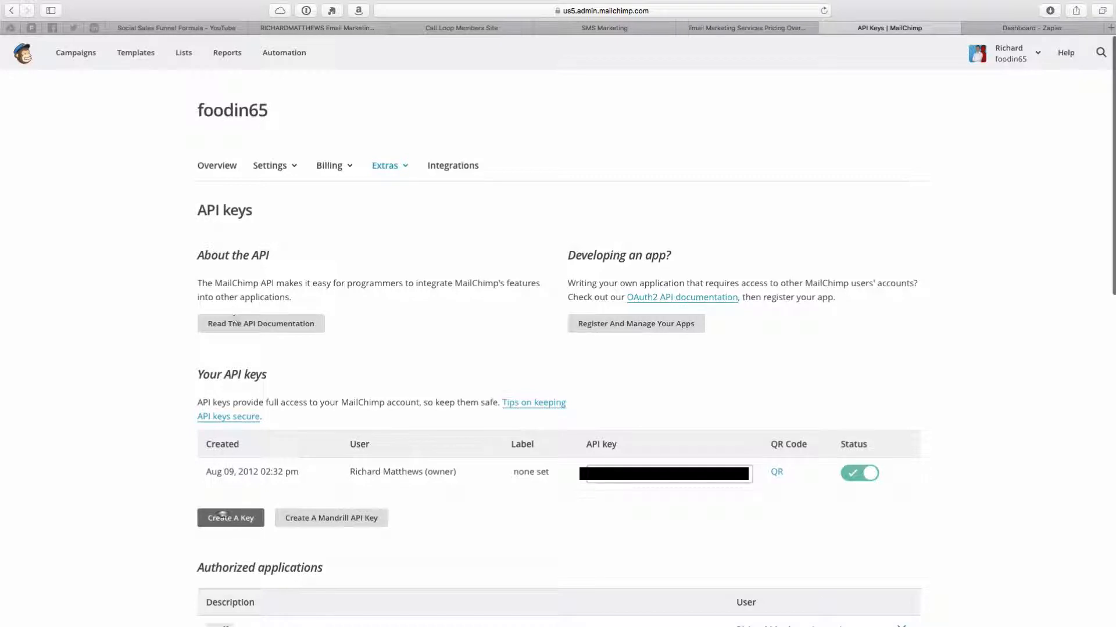
pyautogui.click(738, 473)
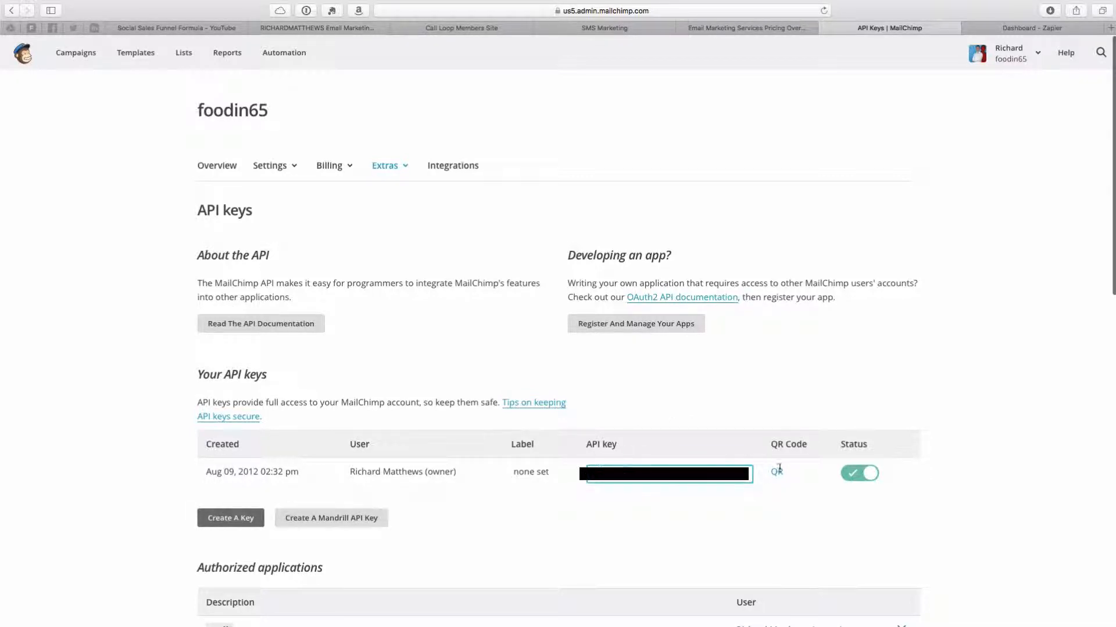
pyautogui.click(761, 512)
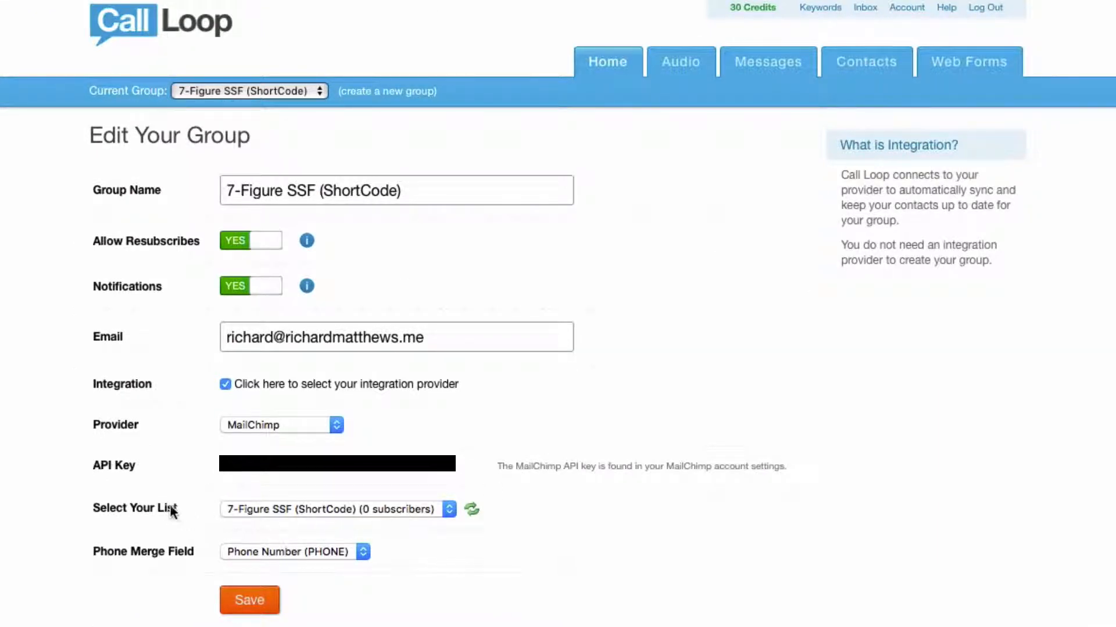
# Keep the 7-Figure SSF (ShortCode) list with the Phone Number (PHONE) merge field in the group's integration and save it
pyautogui.click(354, 505)
pyautogui.click(386, 542)
pyautogui.click(354, 552)
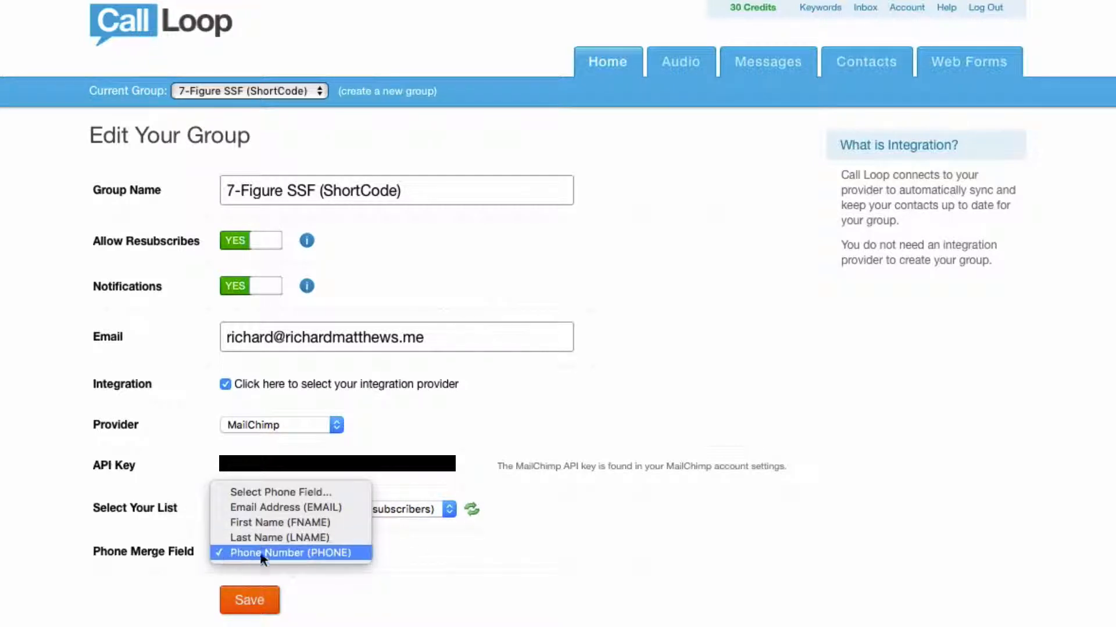
pyautogui.click(323, 552)
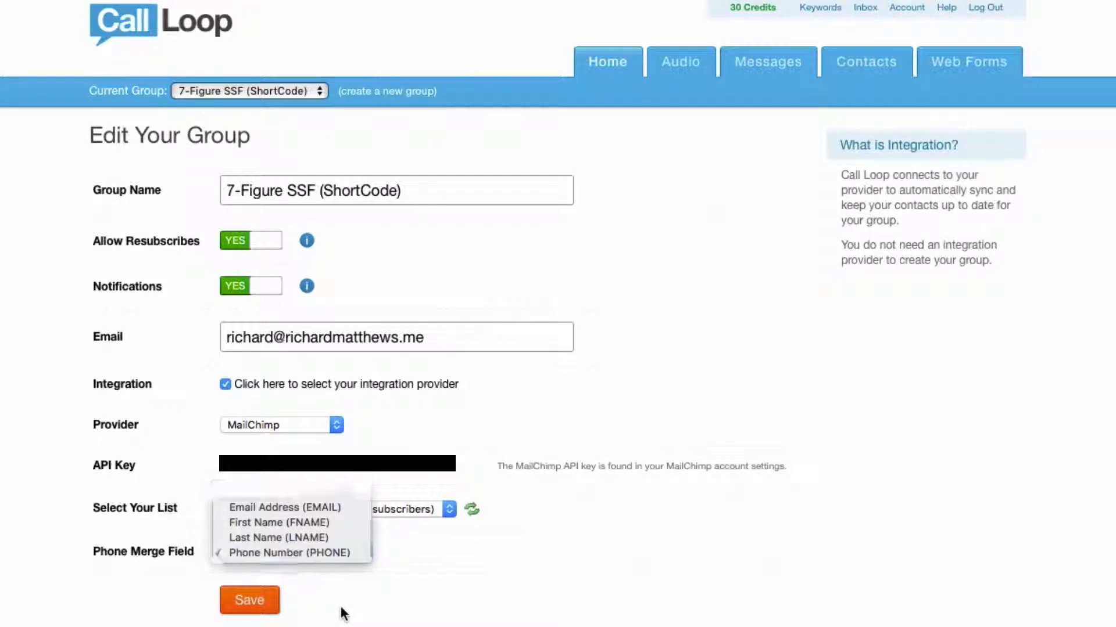
pyautogui.click(250, 602)
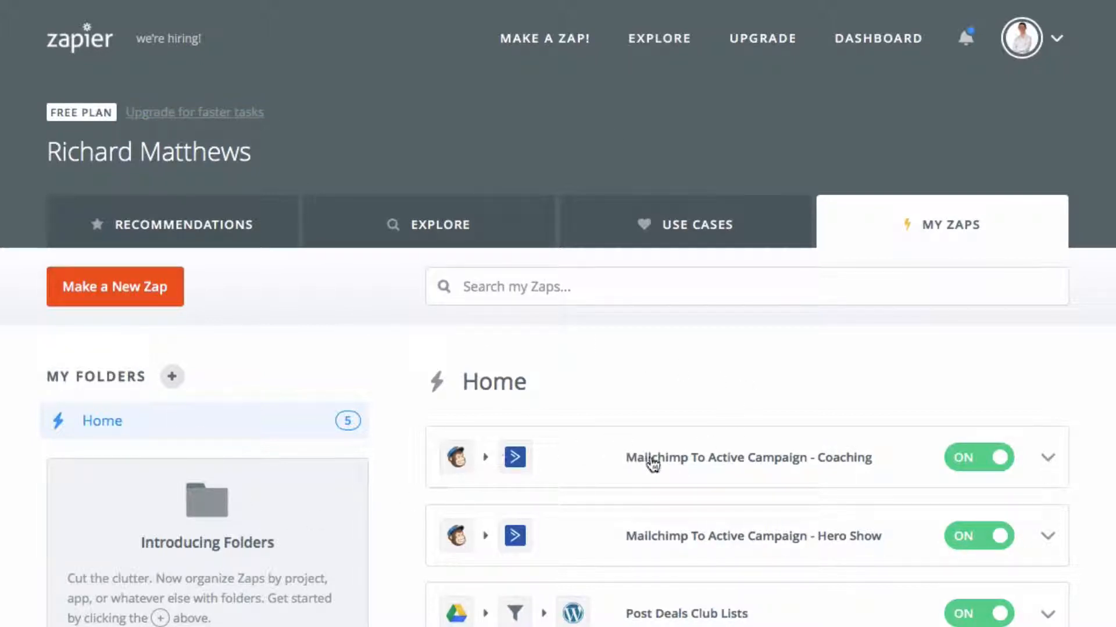
# Open the Mailchimp To Active Campaign - Coaching zap and test its MailChimp account connection
pyautogui.click(717, 463)
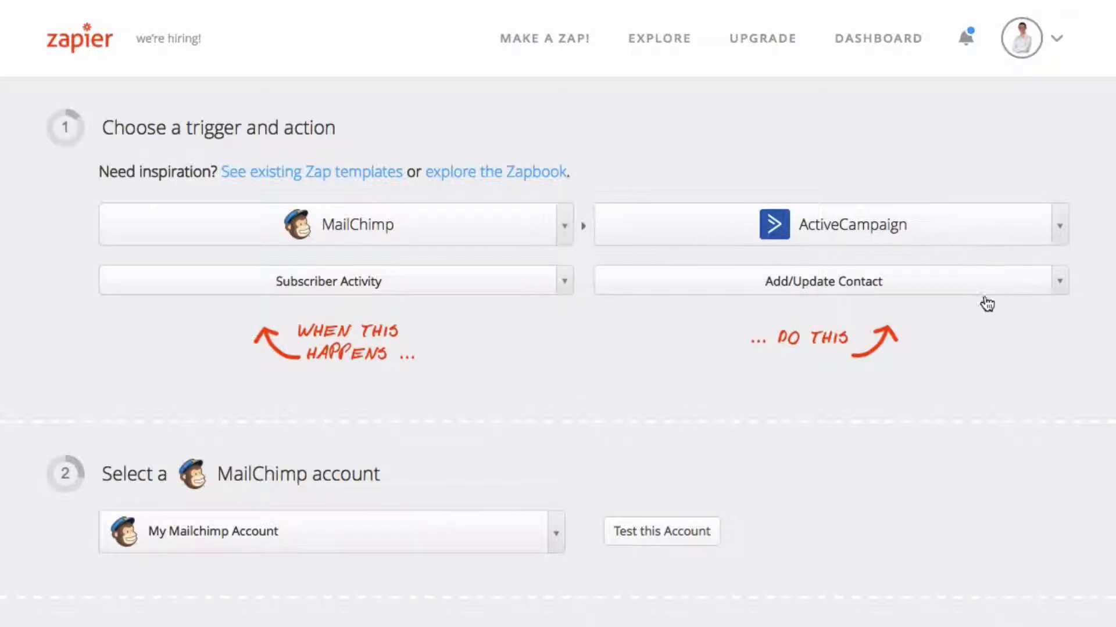
pyautogui.scroll(-4, 768, 428)
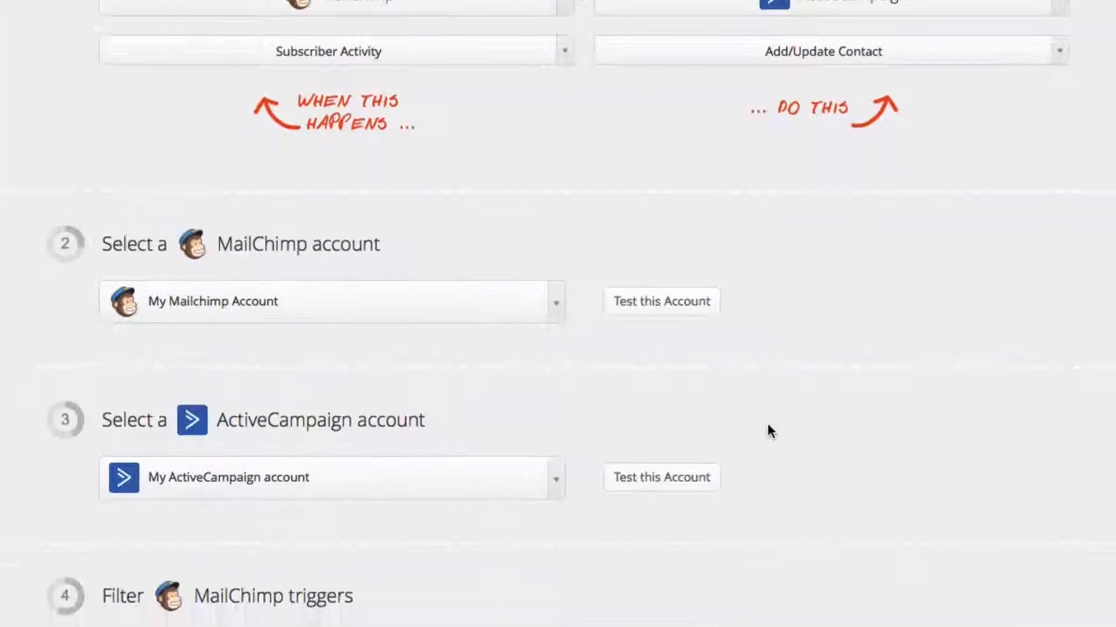
pyautogui.click(647, 315)
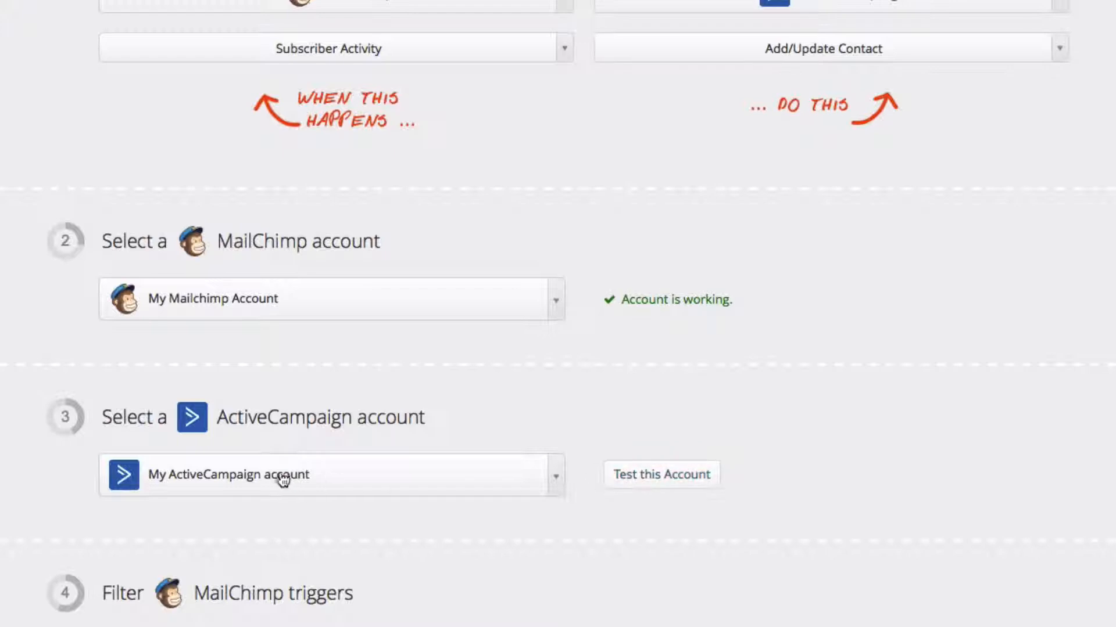
pyautogui.click(510, 482)
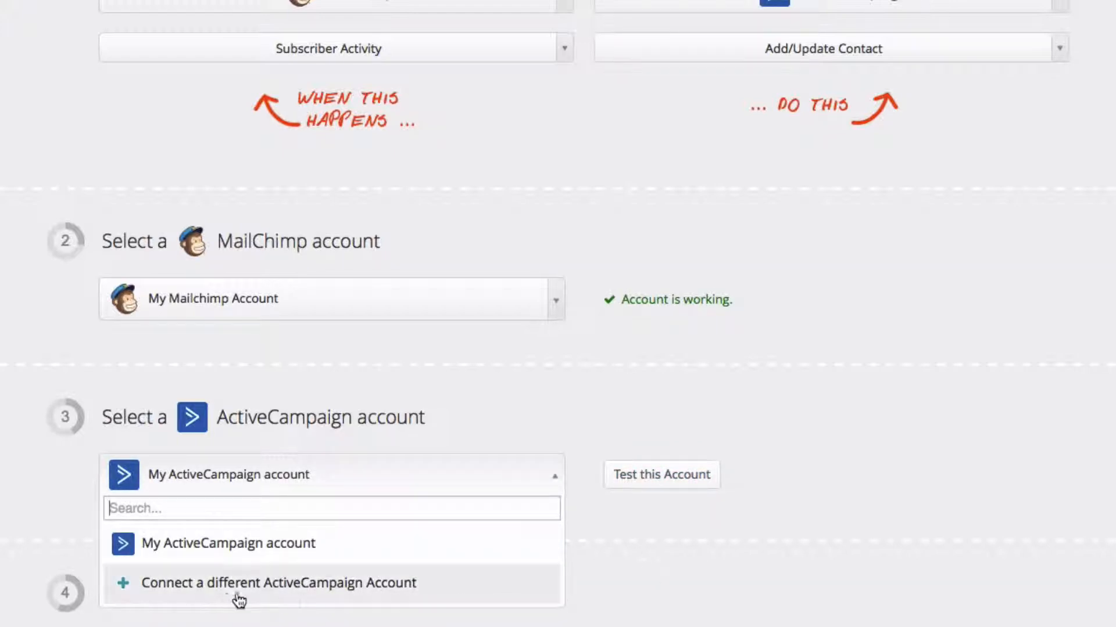
pyautogui.click(207, 587)
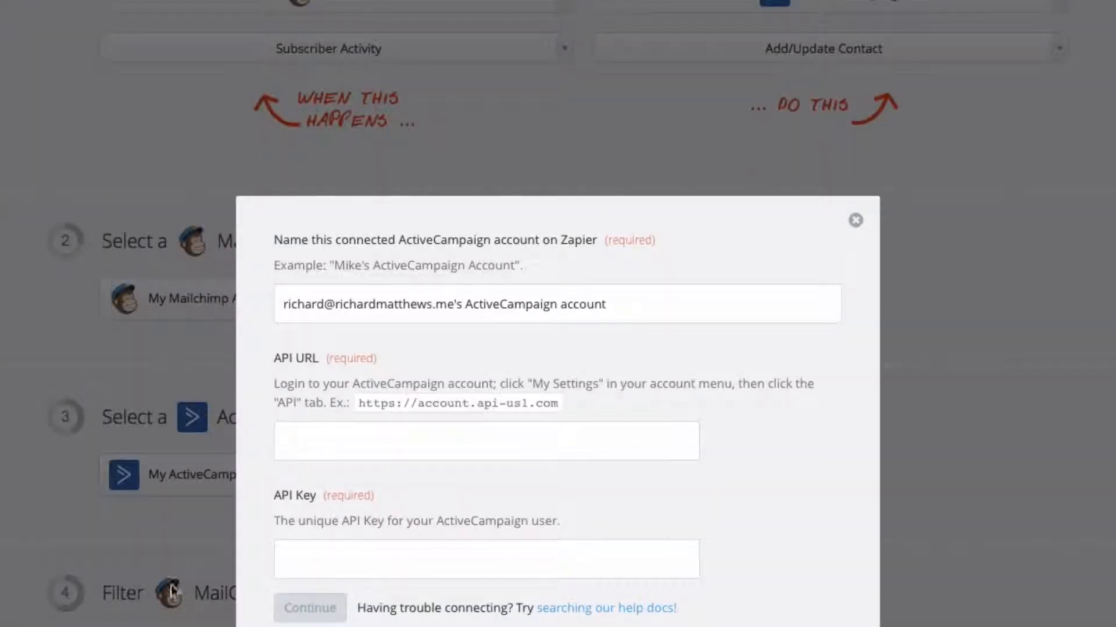
pyautogui.click(854, 220)
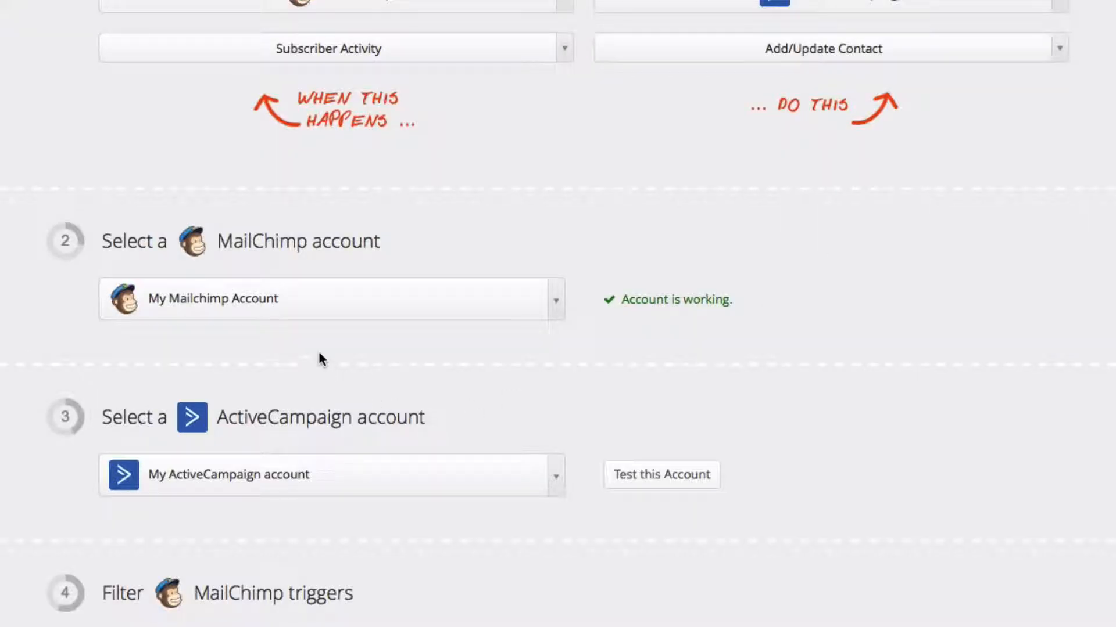
# Test the ActiveCampaign account and set the MailChimp trigger filter list to 7-Figure SSF (ShortCode)
pyautogui.click(644, 486)
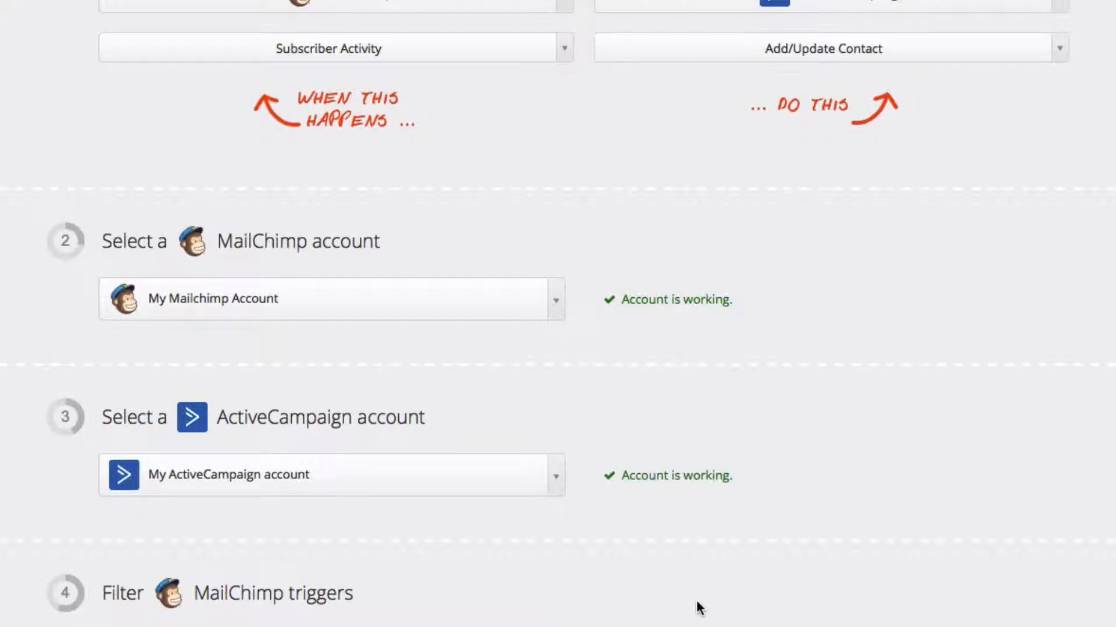
pyautogui.scroll(-4, 697, 601)
pyautogui.scroll(-3, 668, 427)
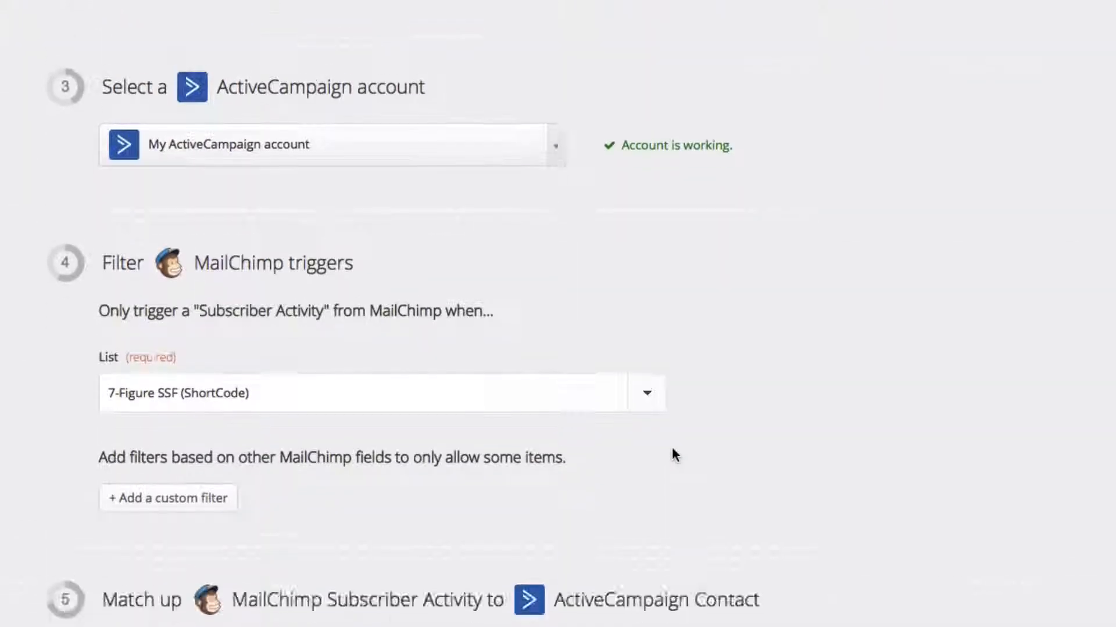
pyautogui.moveTo(115, 226); pyautogui.dragTo(469, 227)
pyautogui.click(515, 268)
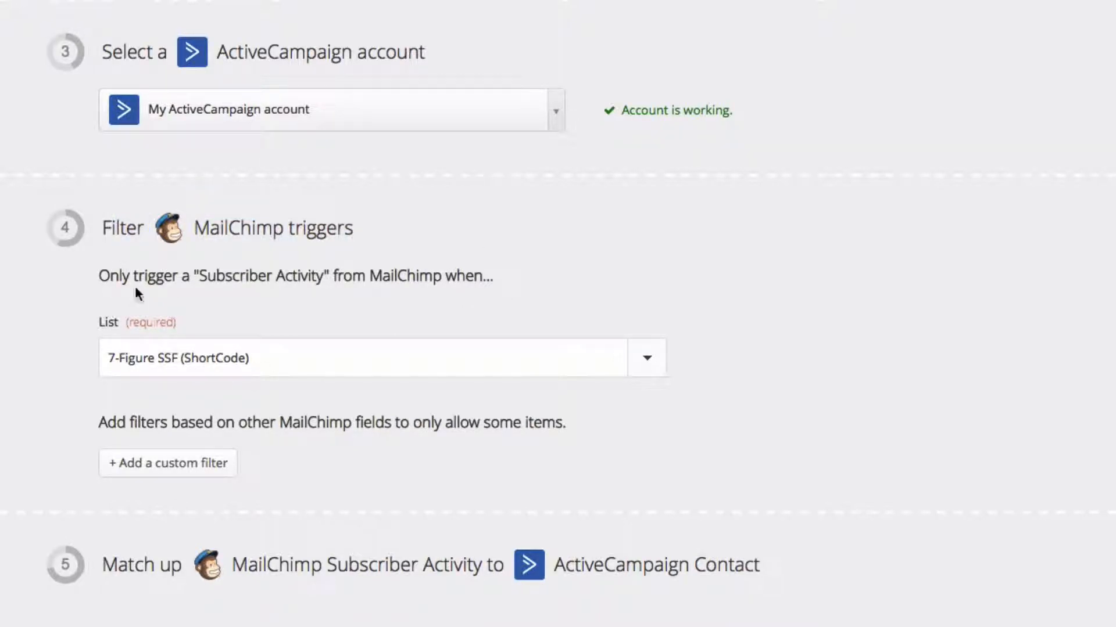
pyautogui.click(646, 359)
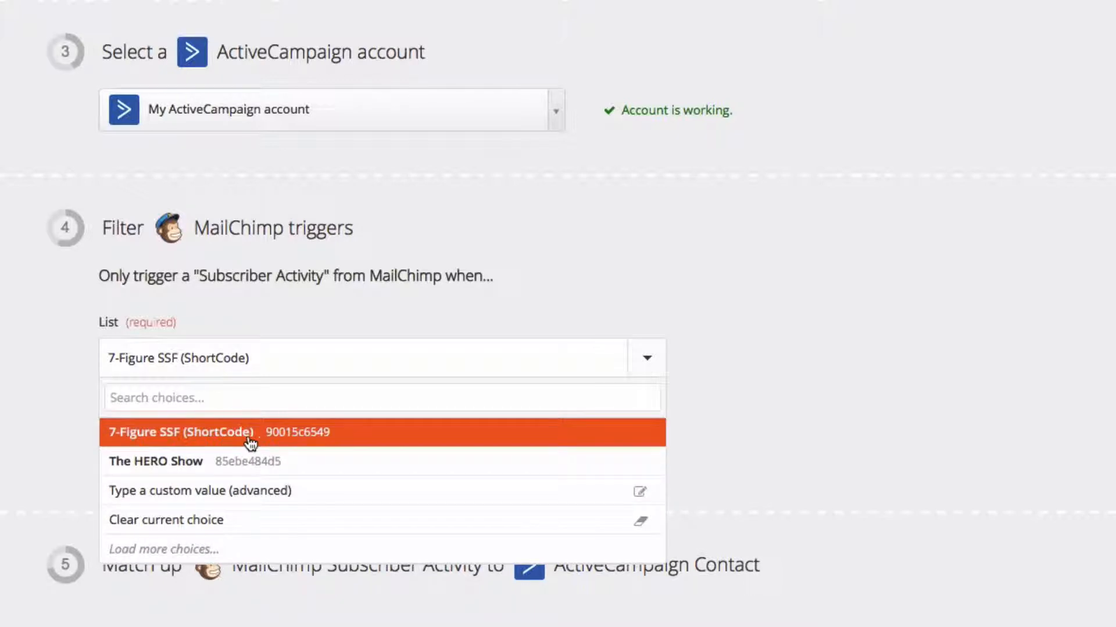
pyautogui.click(357, 440)
# Insert an extra Email field into the Email Address mapping and remove the duplicate again
pyautogui.scroll(-6, 673, 417)
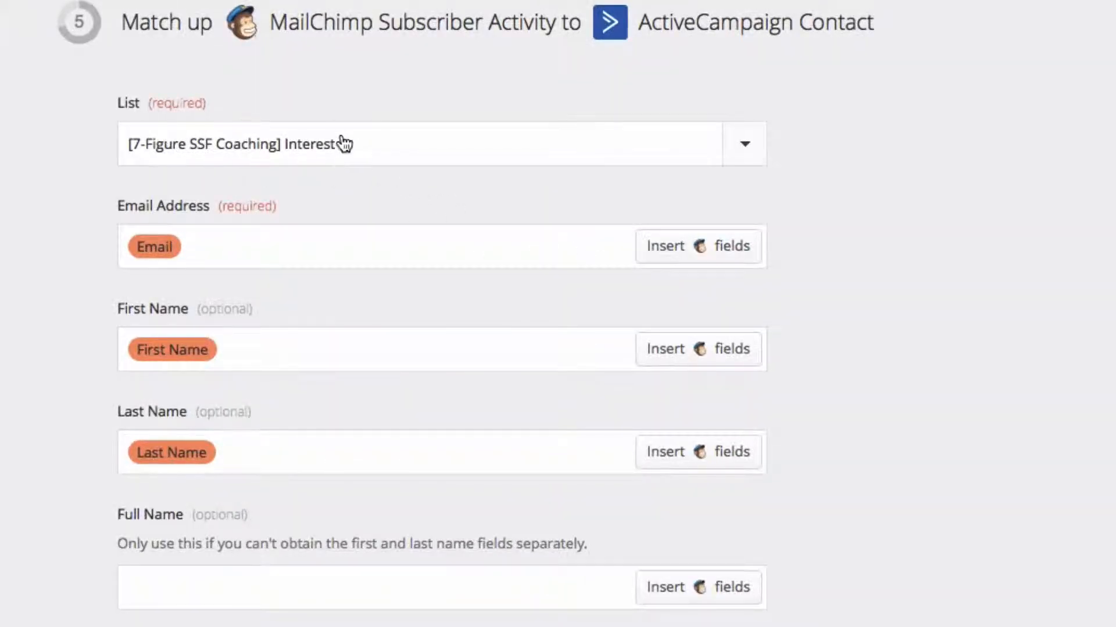
pyautogui.scroll(-3, 343, 199)
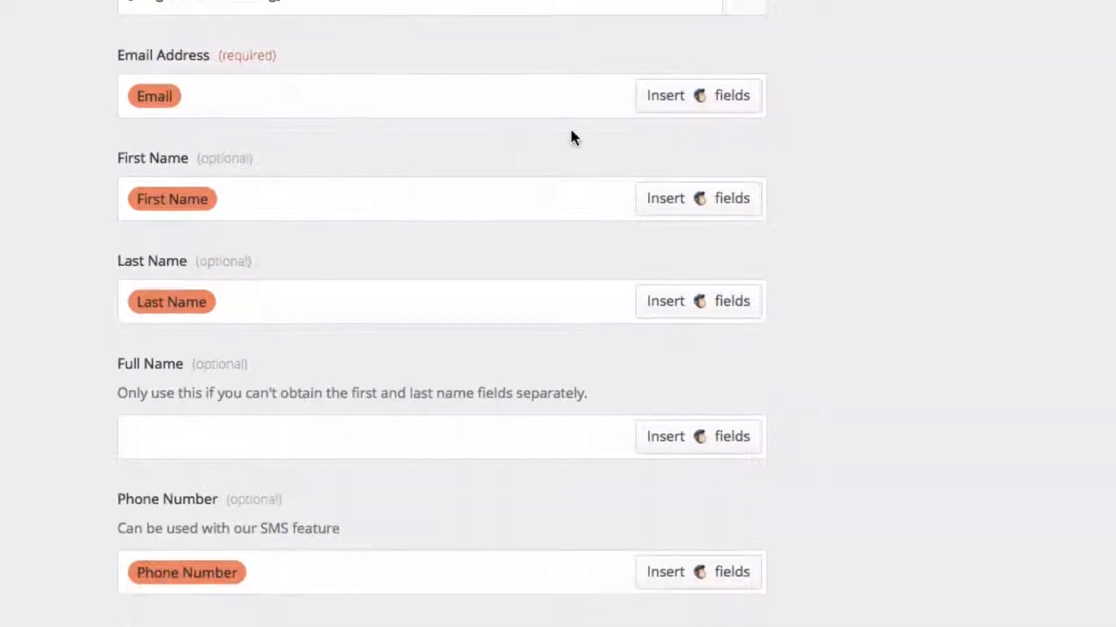
pyautogui.click(678, 106)
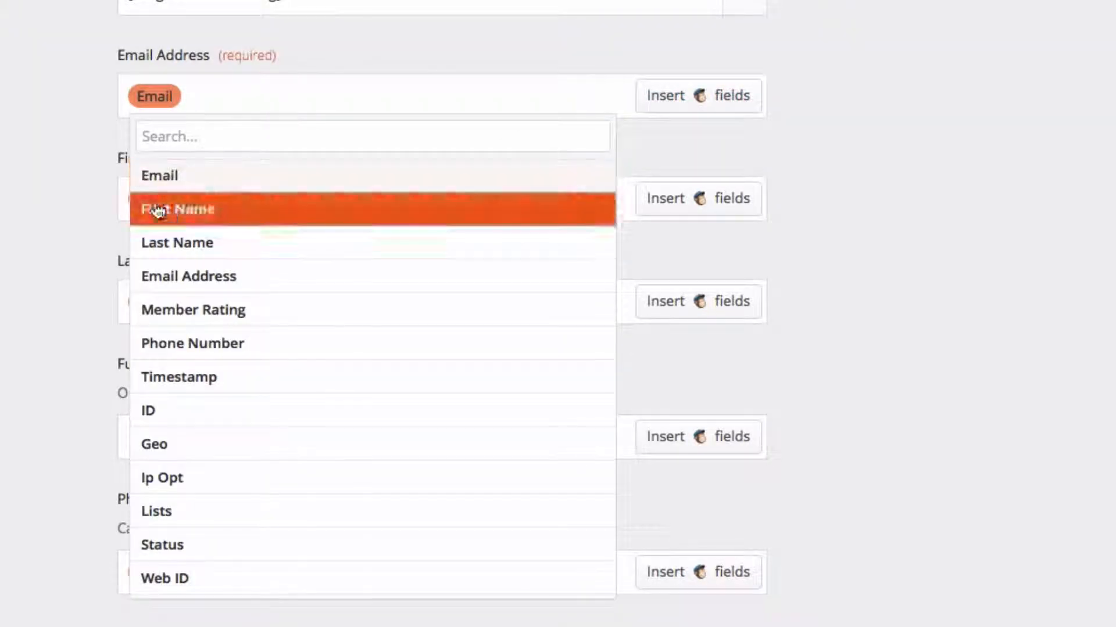
pyautogui.click(164, 175)
pyautogui.click(285, 98)
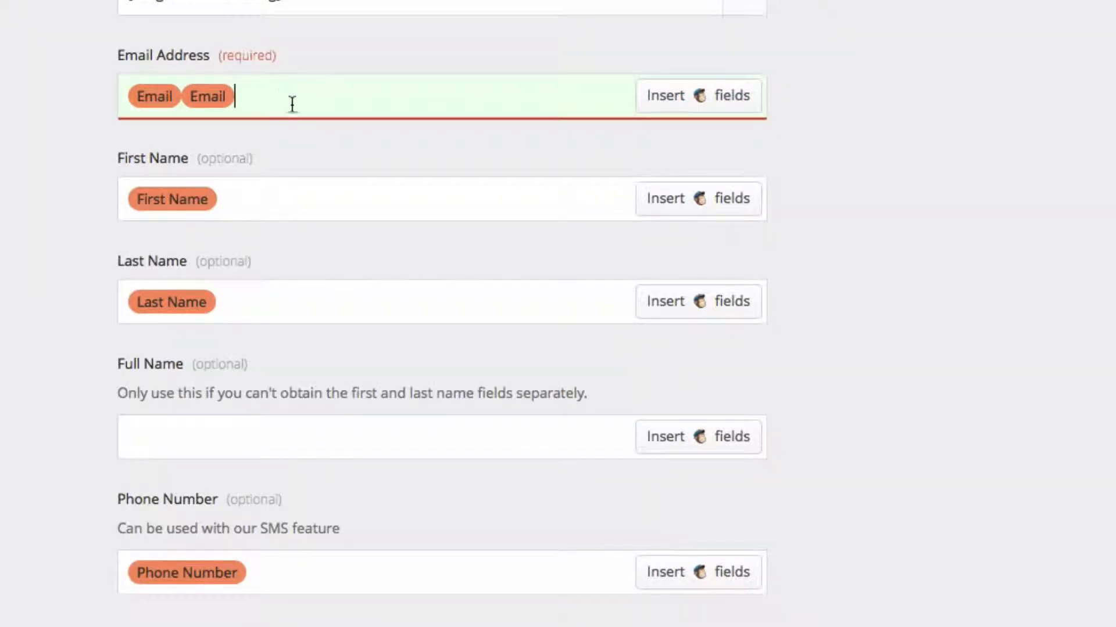
pyautogui.press('BackSpace')
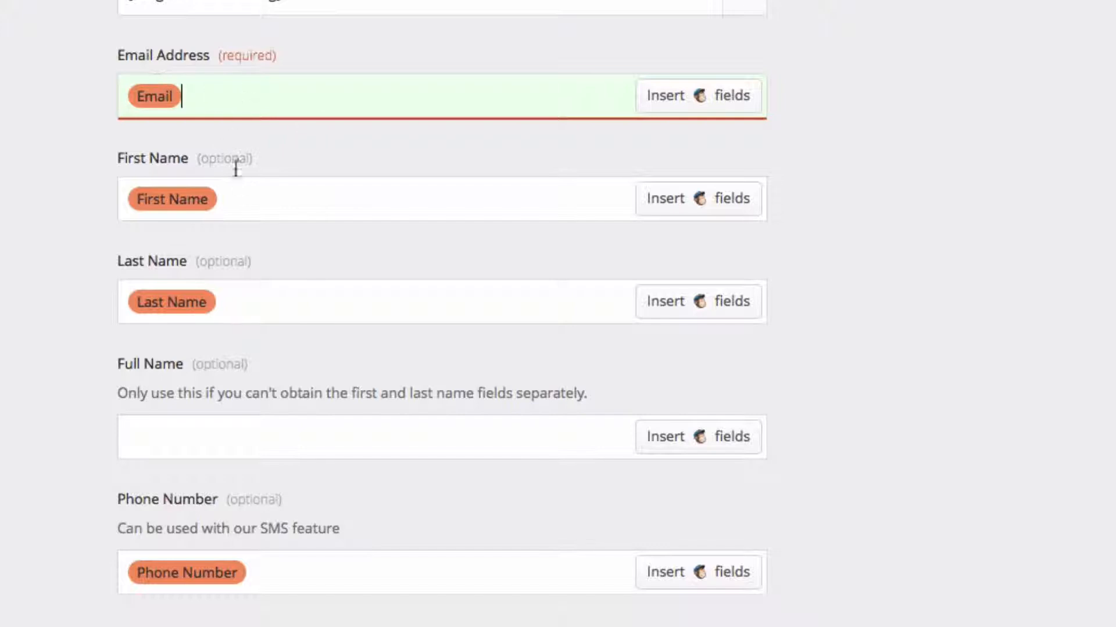
pyautogui.click(266, 205)
pyautogui.click(299, 308)
pyautogui.scroll(-4, 297, 337)
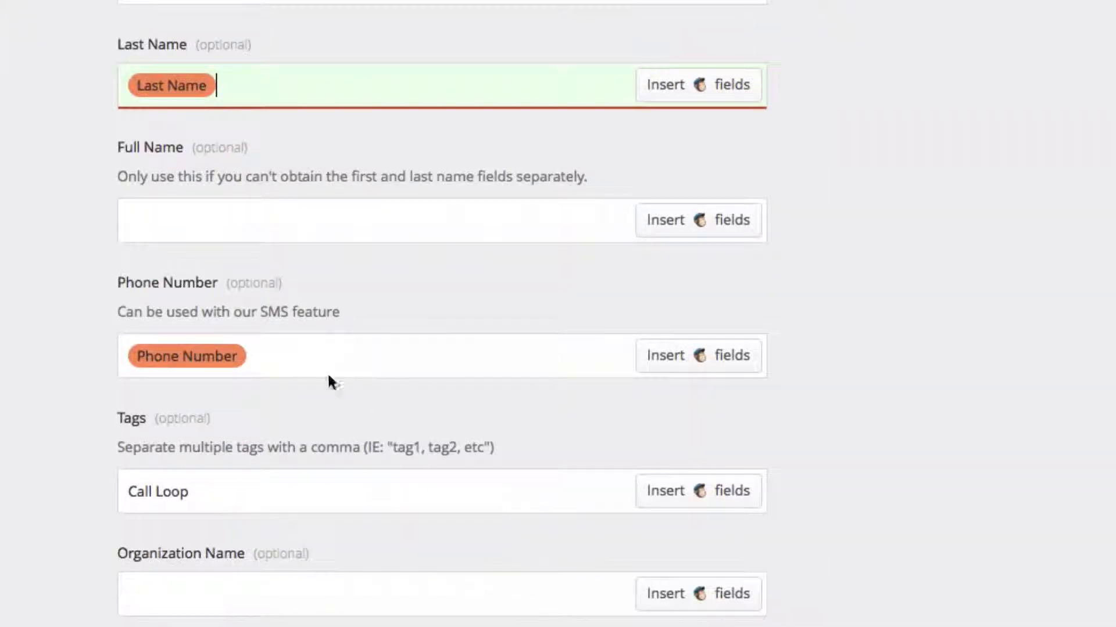
# Review the zap's Tags mapping and the remaining ActiveCampaign contact fields
pyautogui.scroll(-4, 436, 430)
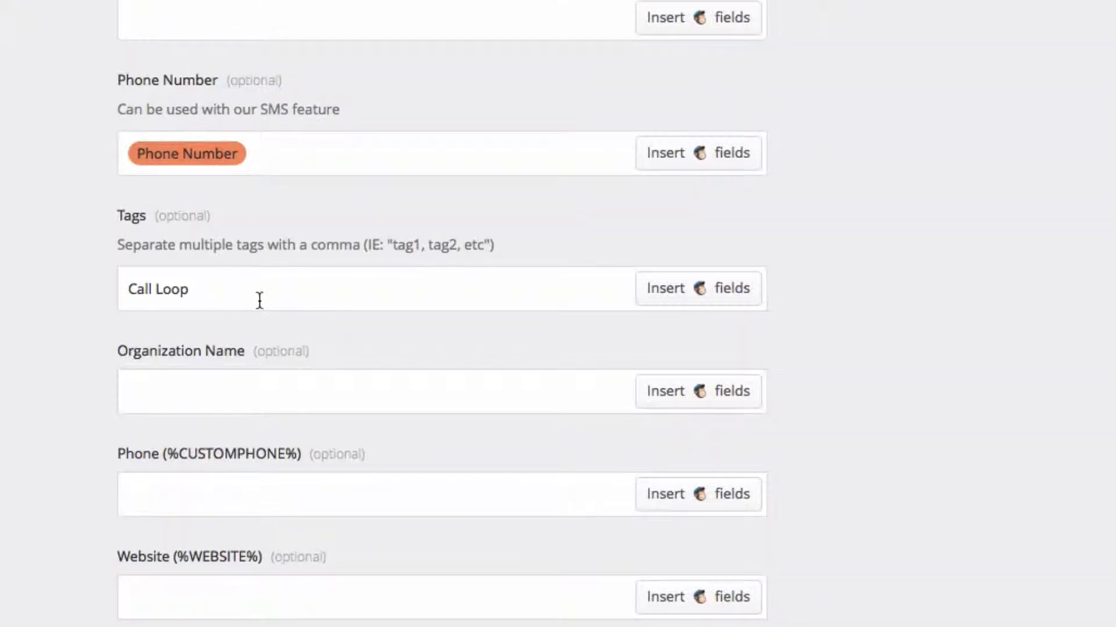
pyautogui.moveTo(256, 301); pyautogui.dragTo(112, 288)
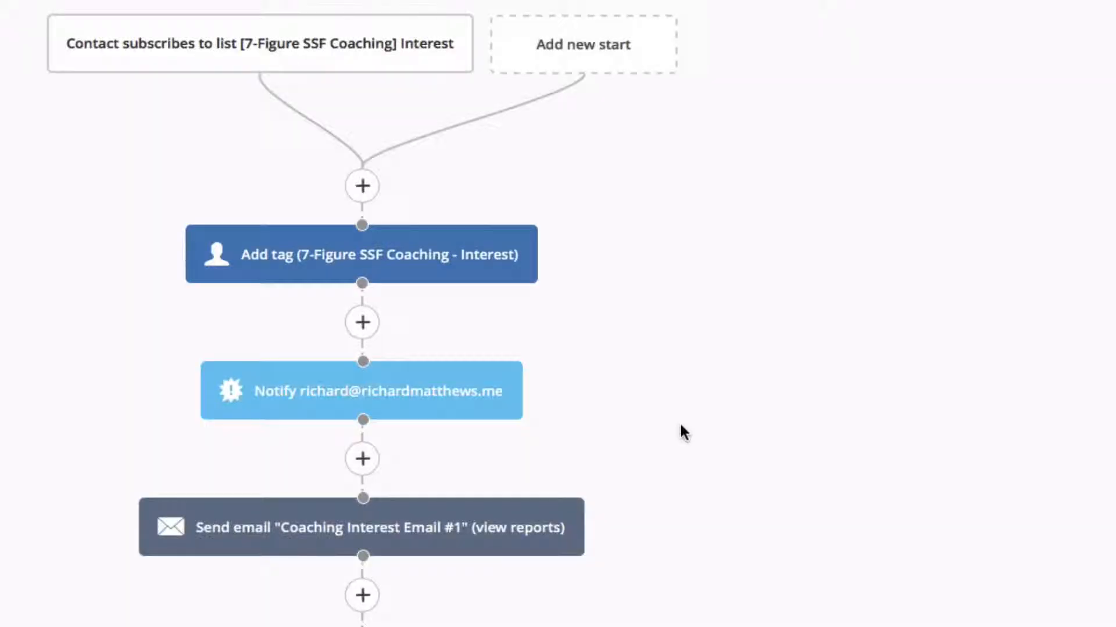
pyautogui.scroll(-5, 751, 517)
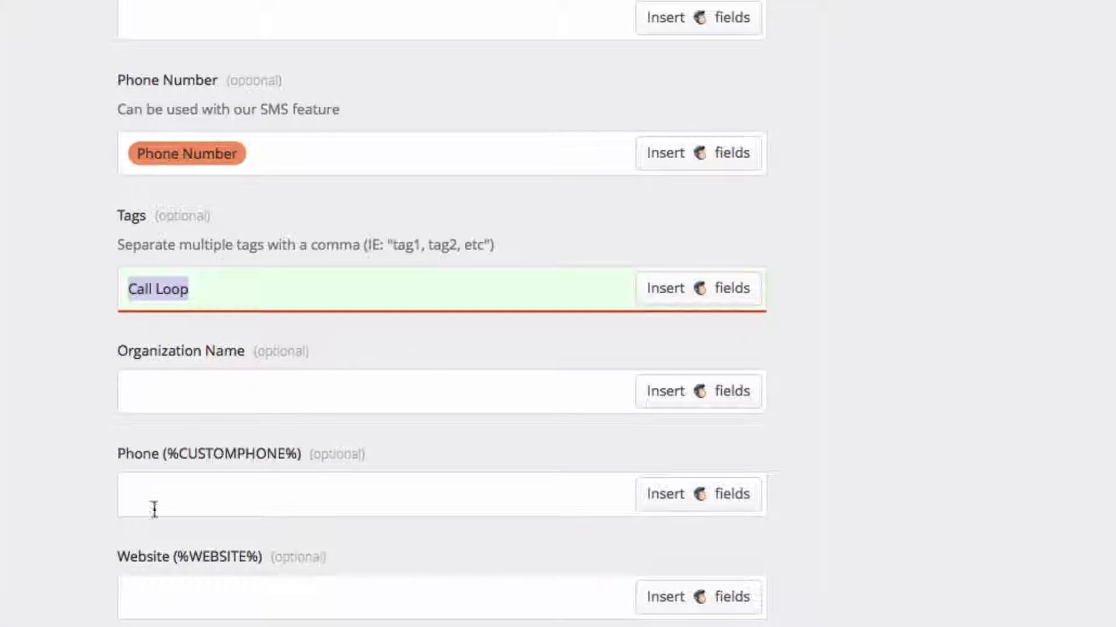
pyautogui.moveTo(209, 288); pyautogui.dragTo(87, 294)
pyautogui.click(106, 407)
pyautogui.scroll(-5, 224, 456)
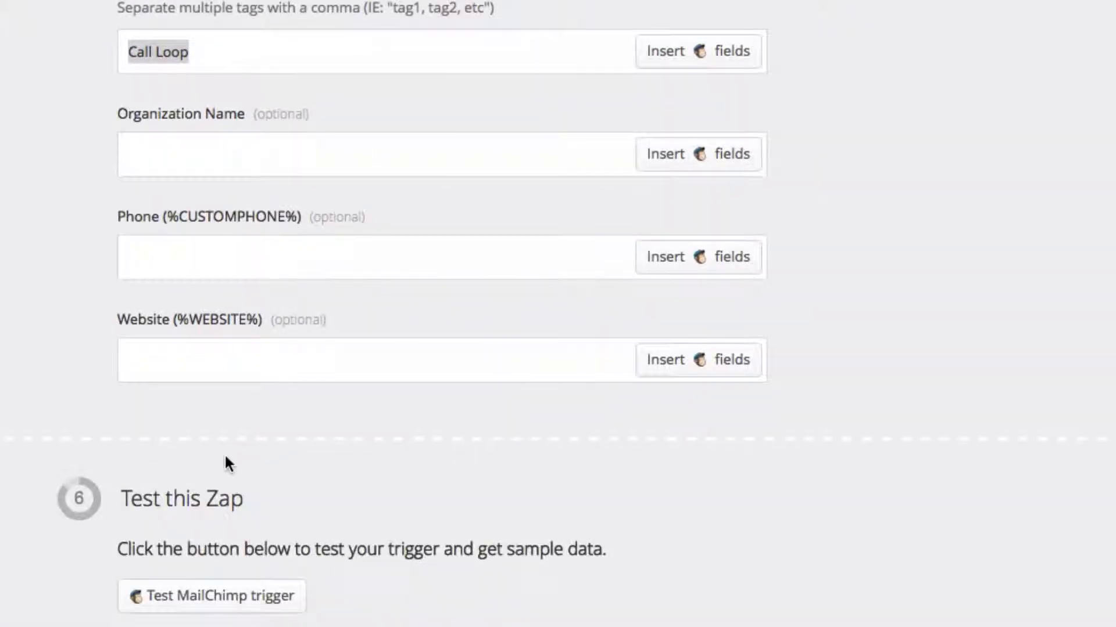
pyautogui.scroll(-5, 226, 456)
# Examine the ActiveCampaign coaching automation's Call Loop tag condition and its post-contact-info actions
pyautogui.click(181, 607)
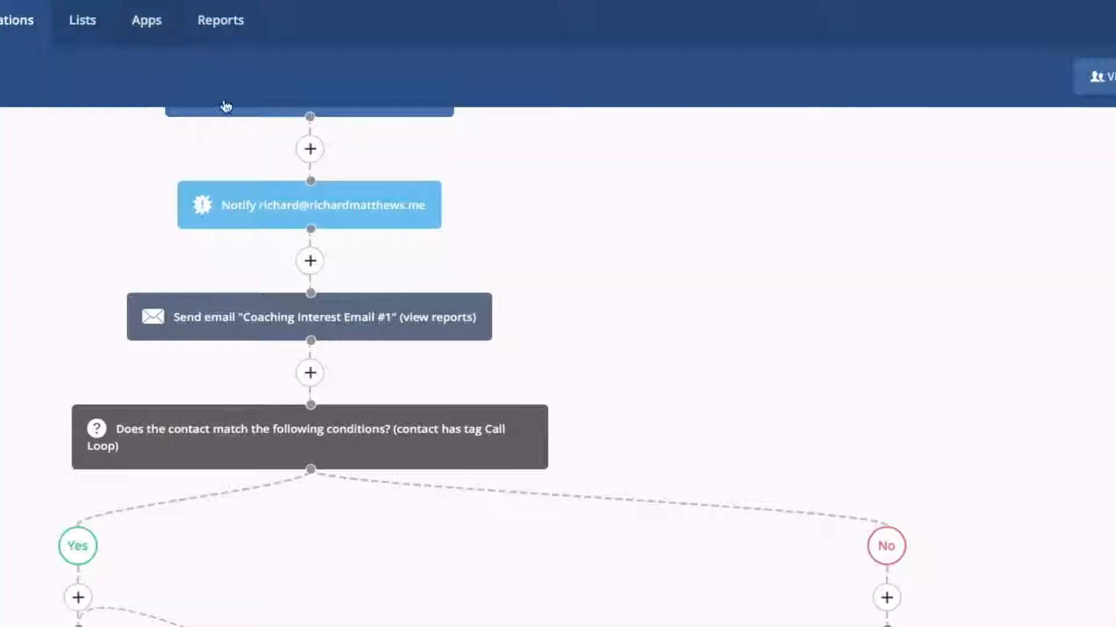
pyautogui.scroll(3, 395, 380)
pyautogui.scroll(2, 396, 380)
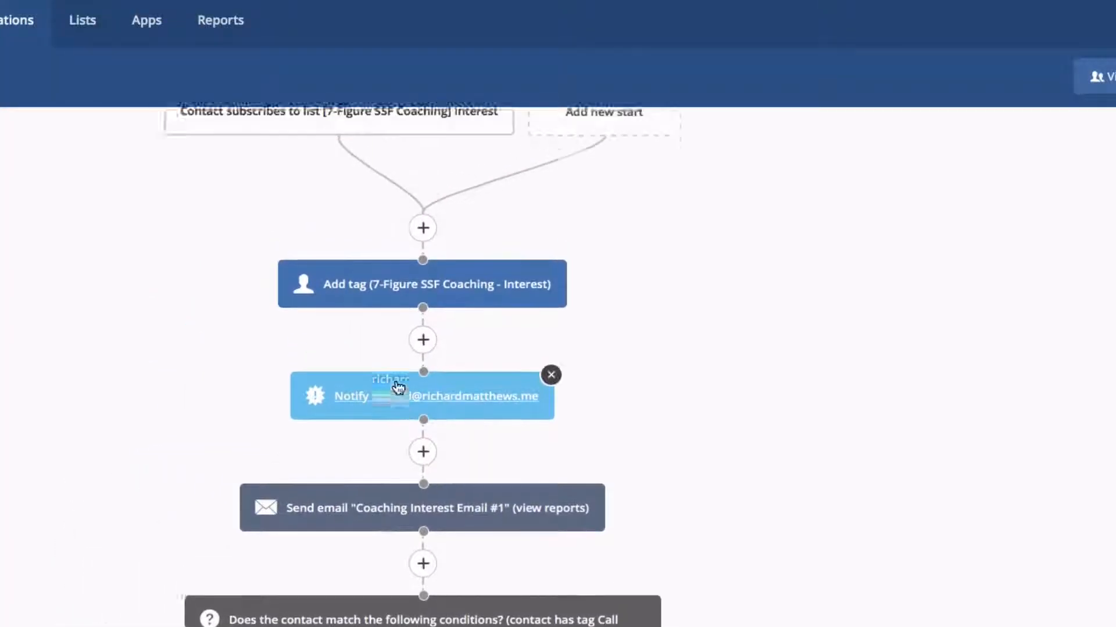
pyautogui.scroll(-2, 394, 381)
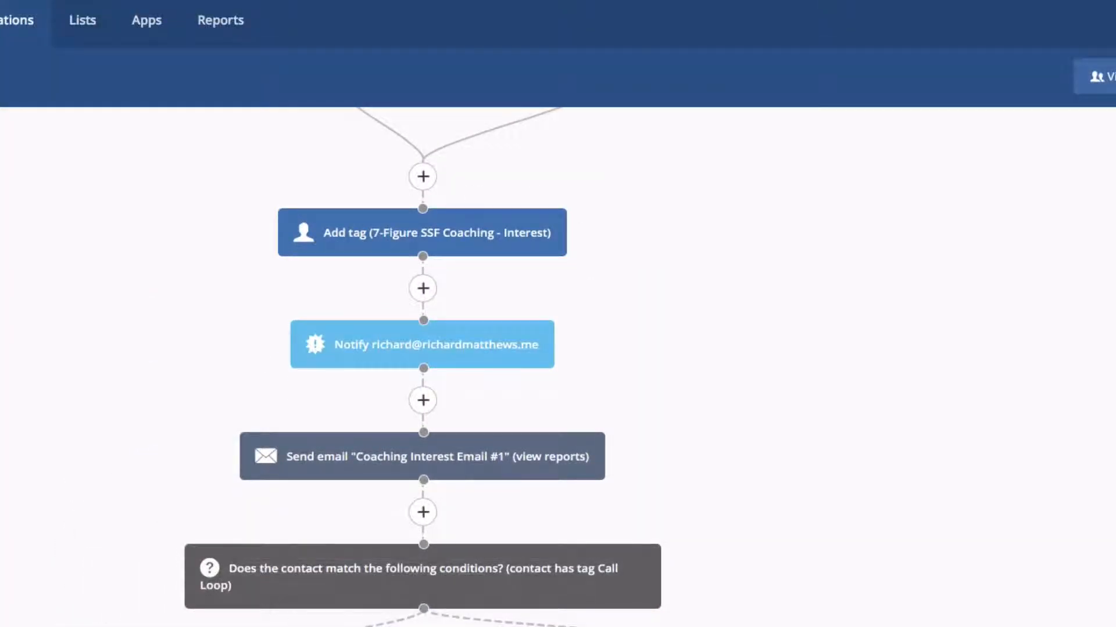
pyautogui.scroll(-1, 304, 471)
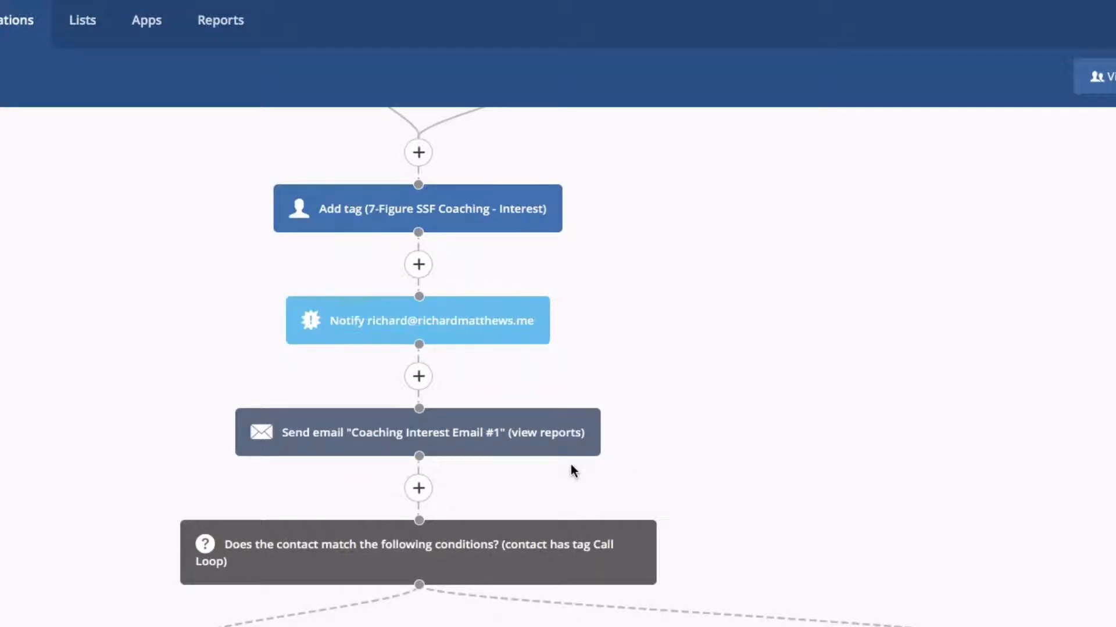
pyautogui.scroll(-2, 570, 465)
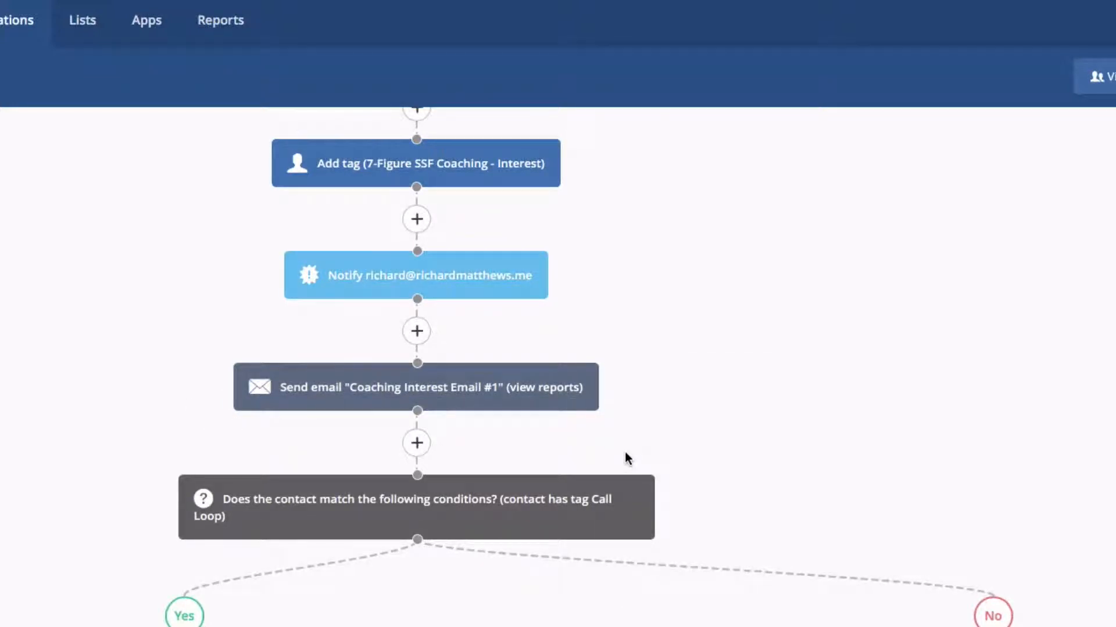
pyautogui.scroll(-5, 624, 452)
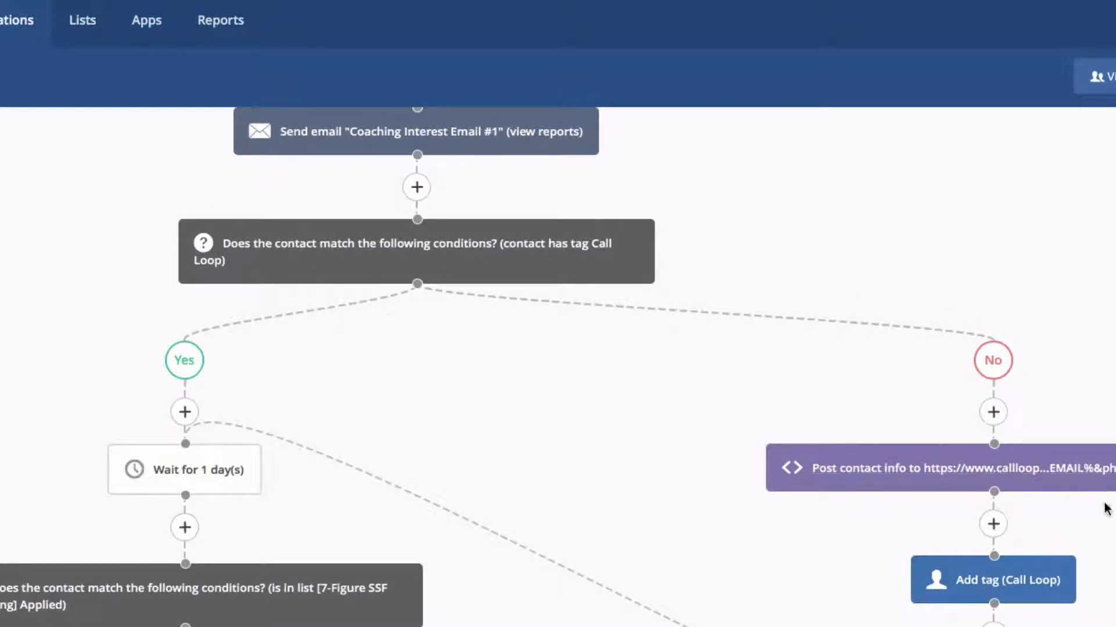
pyautogui.scroll(-3, 285, 555)
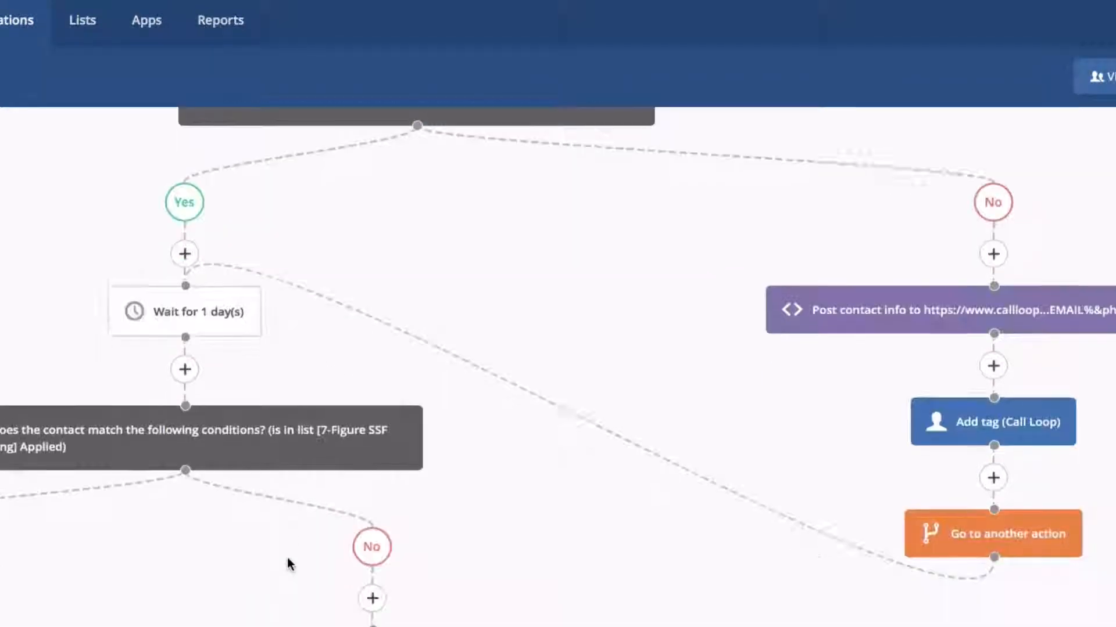
pyautogui.scroll(10, 287, 561)
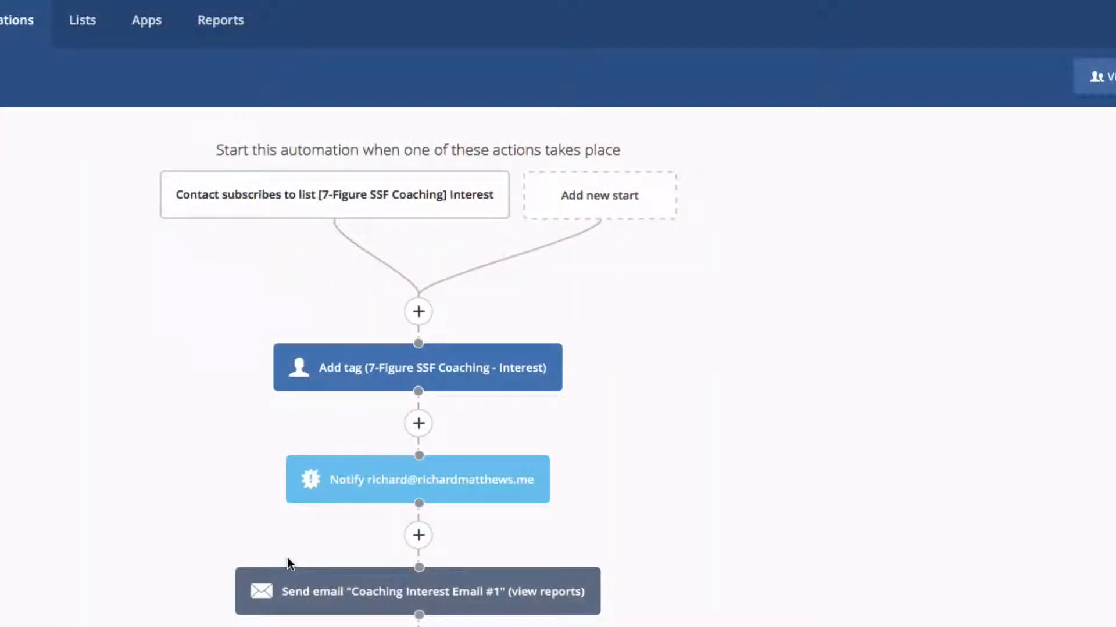
pyautogui.scroll(-1, 646, 474)
pyautogui.scroll(-6, 648, 480)
pyautogui.scroll(4, 647, 481)
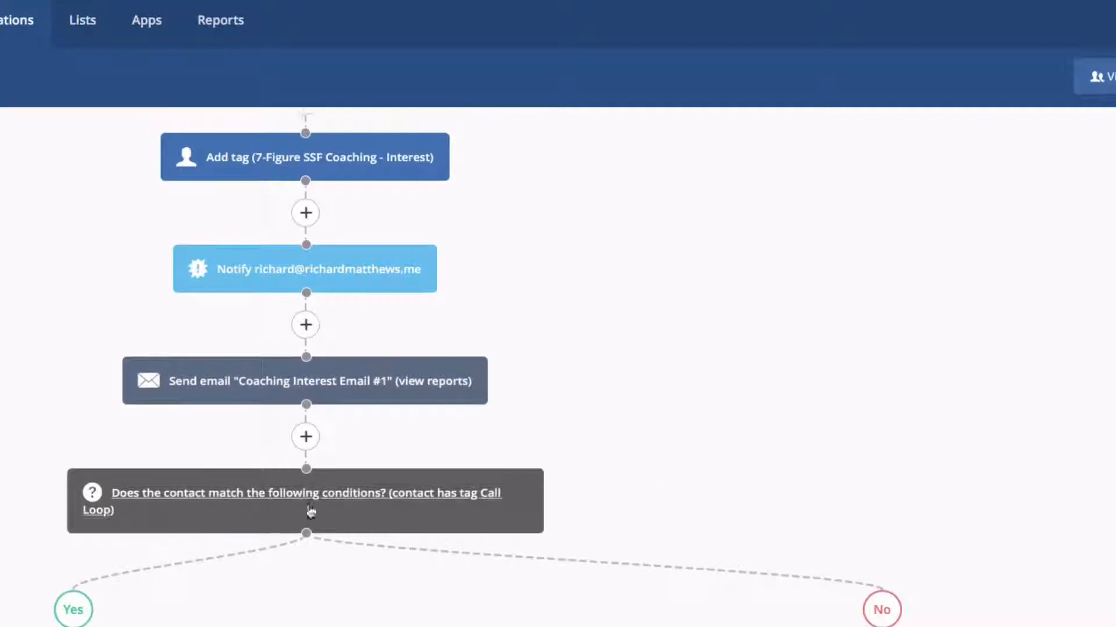
pyautogui.scroll(-5, 528, 578)
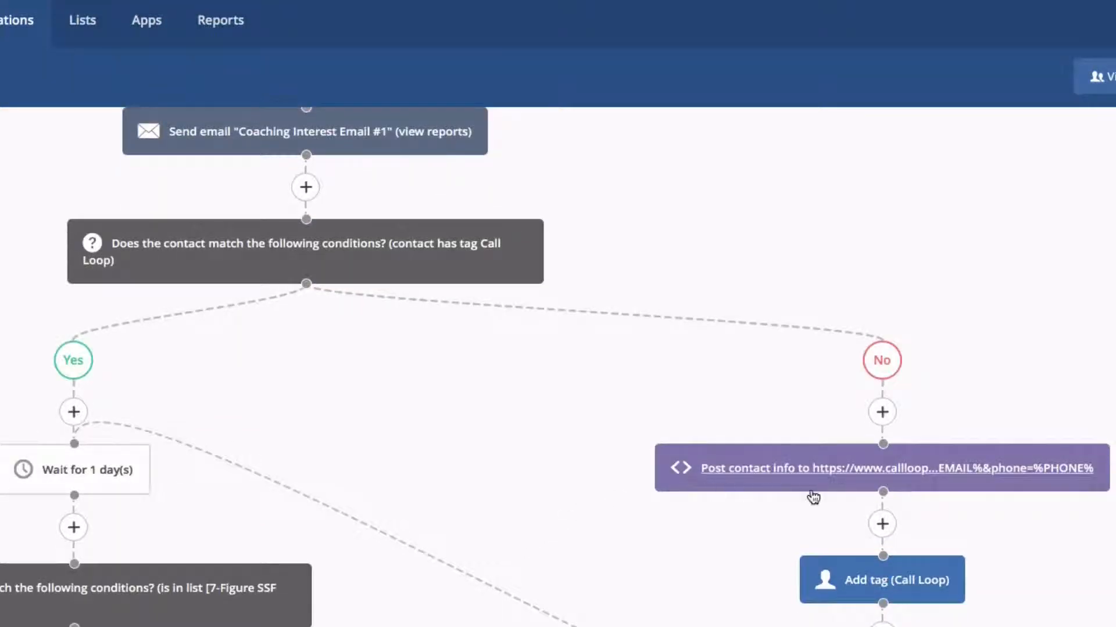
pyautogui.scroll(-1, 817, 528)
pyautogui.scroll(-2, 784, 494)
pyautogui.hscroll(-5, 677, 528)
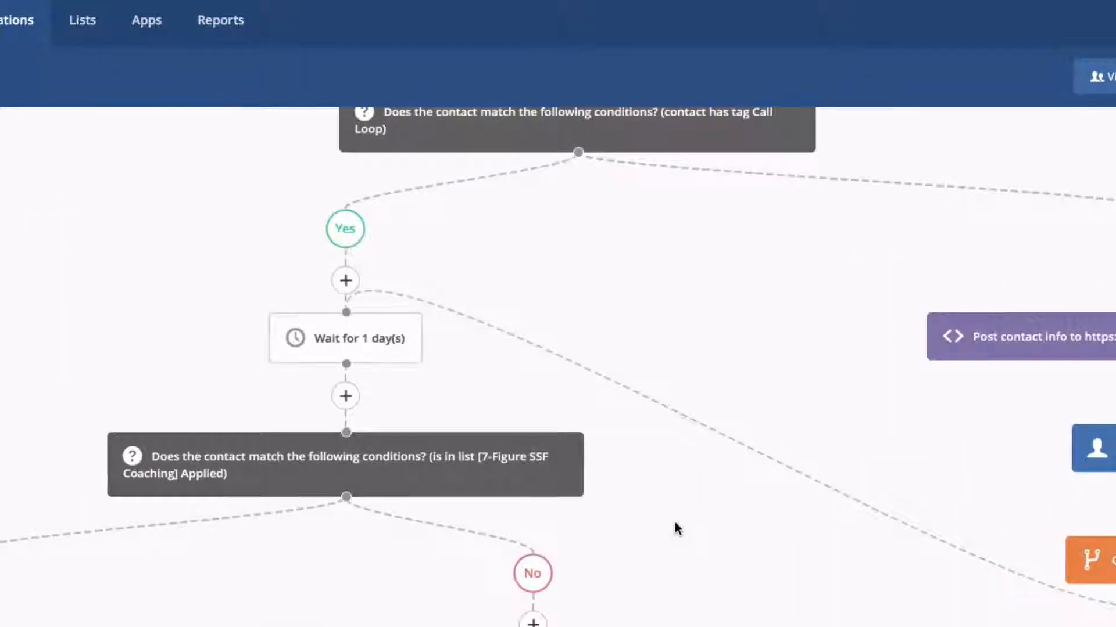
pyautogui.scroll(-5, 678, 528)
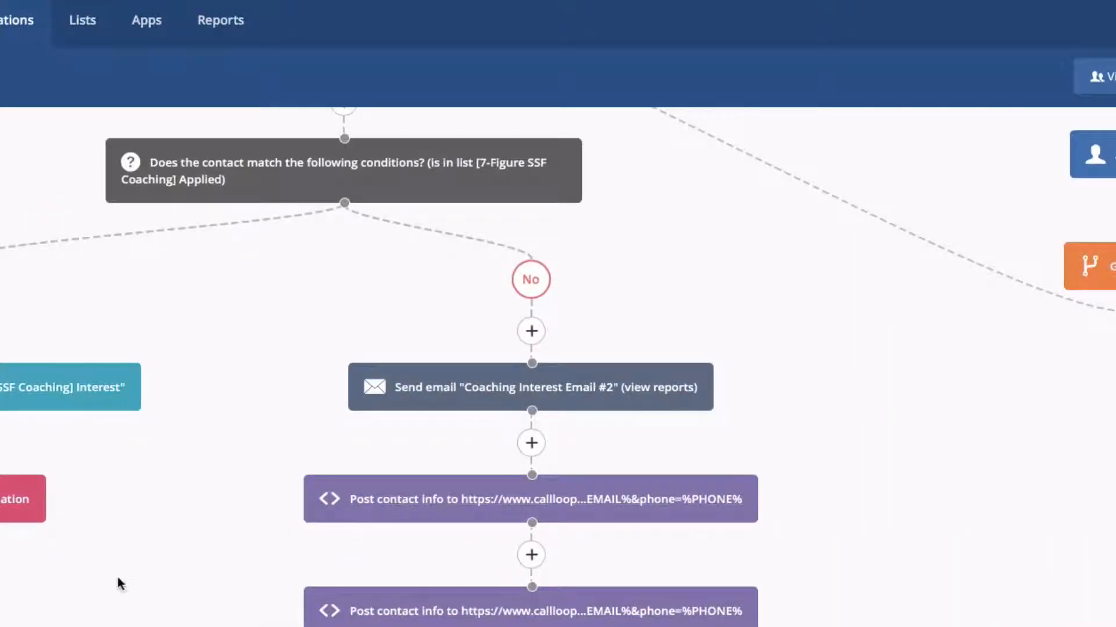
pyautogui.scroll(-6, 113, 575)
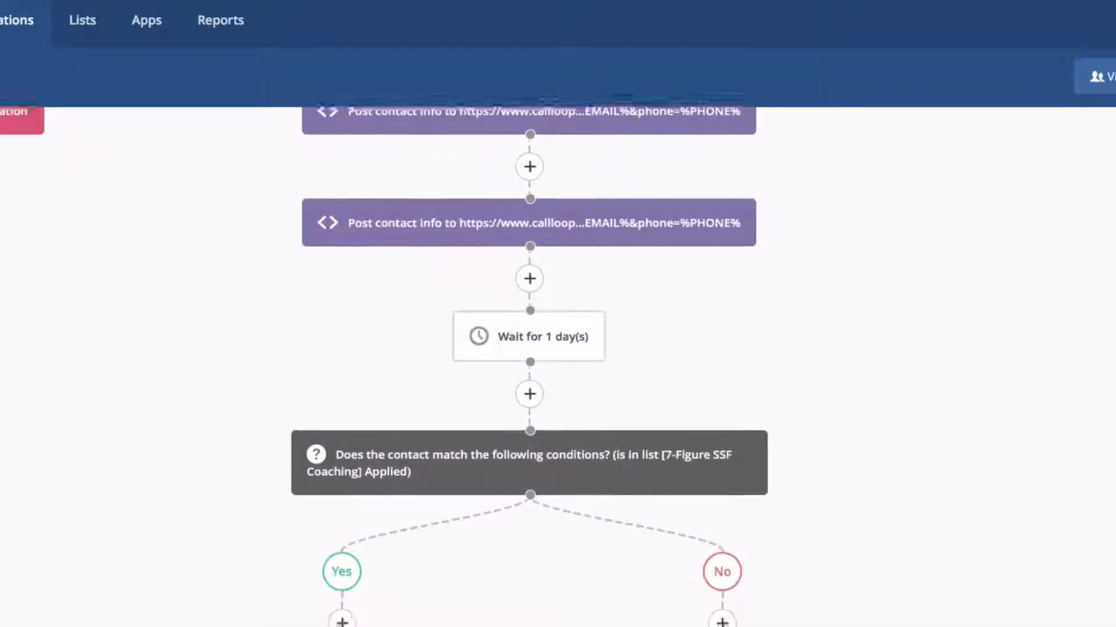
pyautogui.scroll(13, 558, 366)
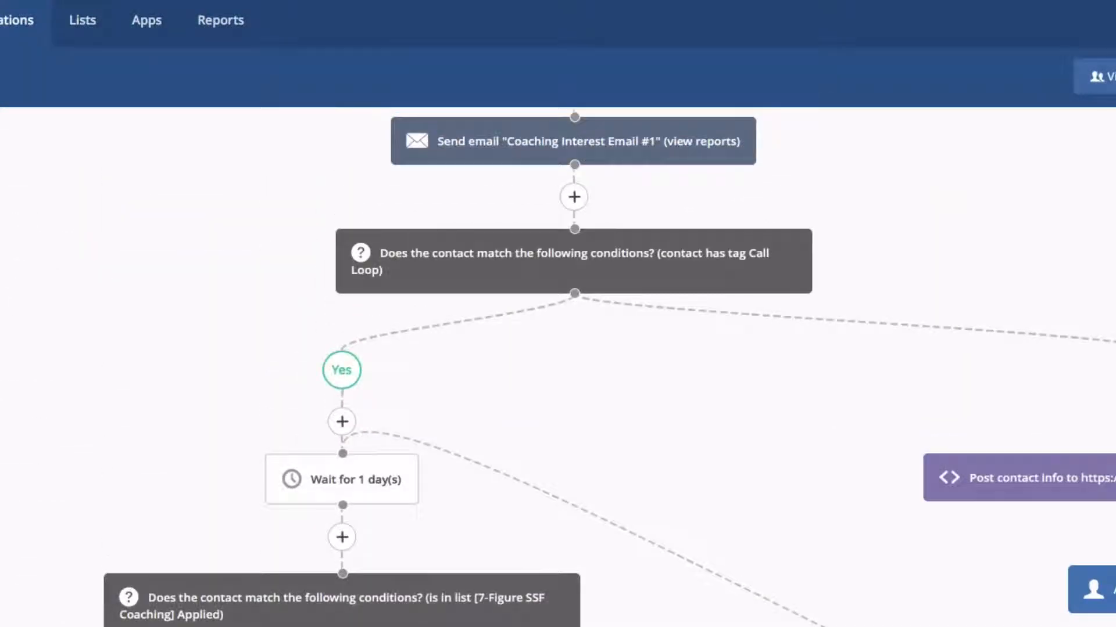